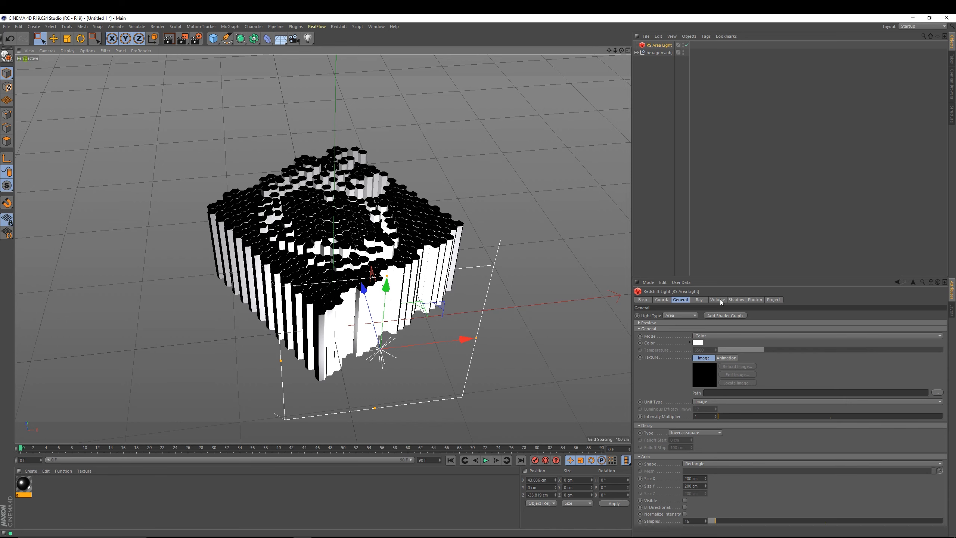
# Pitch the RS Area Light to -118° and raise it above the hexagon block to about 223 cm height
pyautogui.click(661, 300)
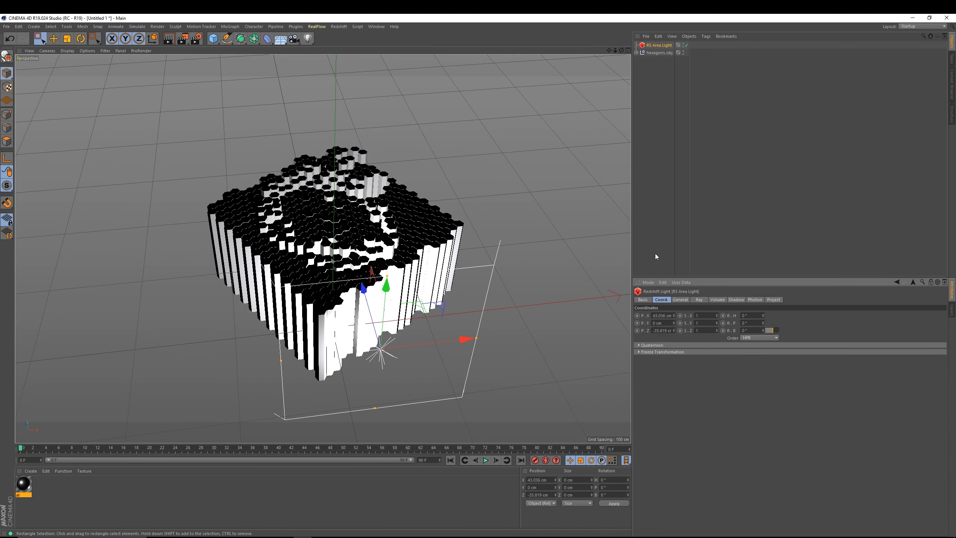
pyautogui.click(659, 53)
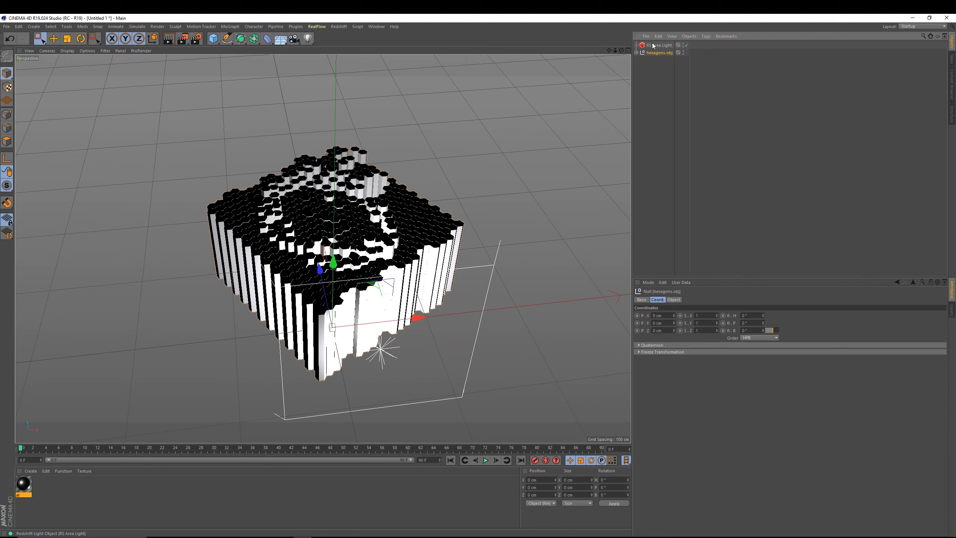
pyautogui.click(657, 46)
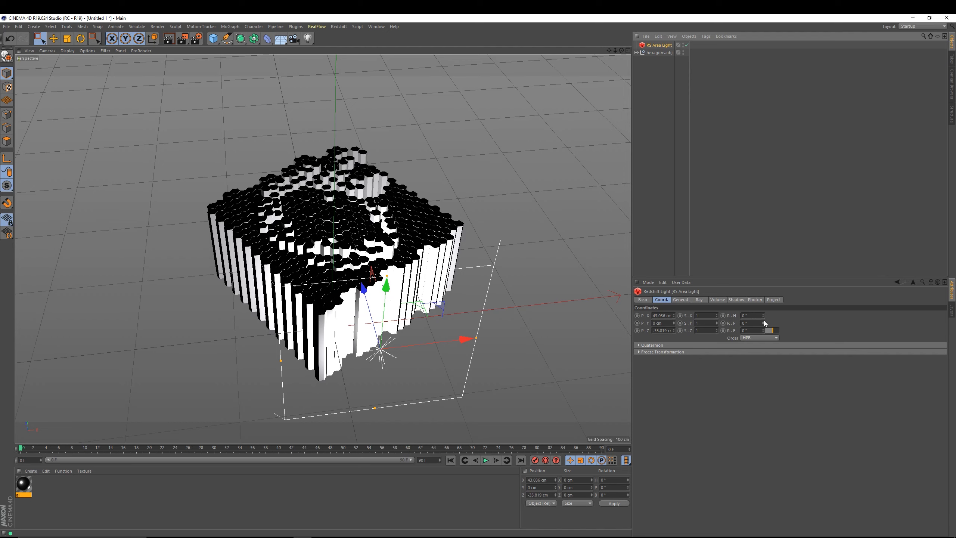
pyautogui.moveTo(763, 323)
pyautogui.mouseDown()
pyautogui.moveTo(764, 353)
pyautogui.moveTo(763, 333)
pyautogui.mouseUp()
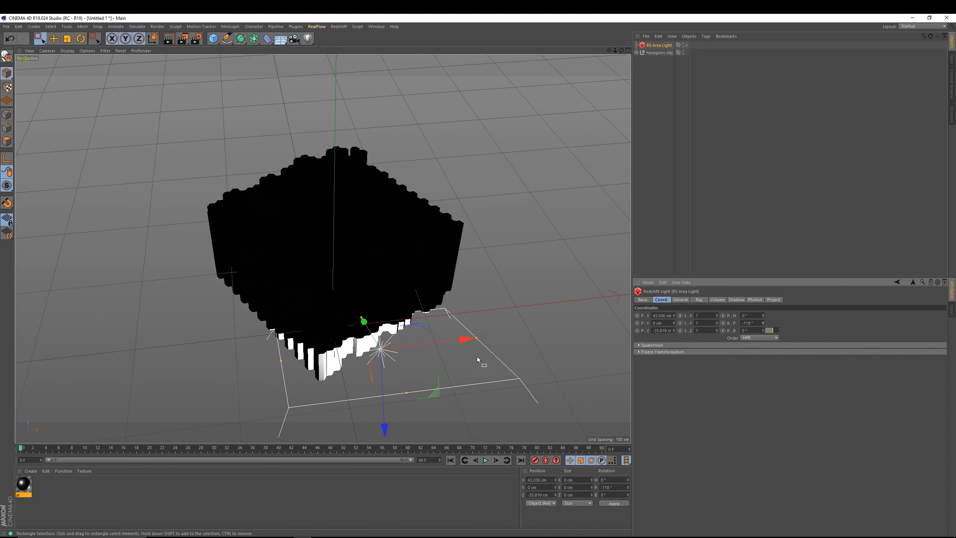
pyautogui.moveTo(383, 429); pyautogui.dragTo(344, 175)
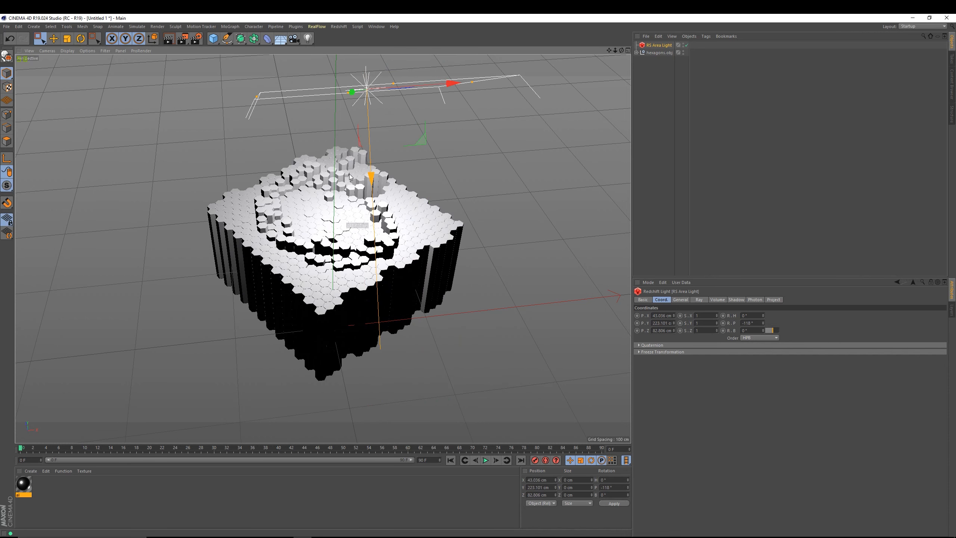
# Shift the area light over the hexagon block, set its pitch to -82° and widen it to about 264 cm
pyautogui.moveTo(451, 83); pyautogui.dragTo(412, 86)
pyautogui.moveTo(763, 323)
pyautogui.mouseDown()
pyautogui.moveTo(763, 302)
pyautogui.moveTo(763, 324)
pyautogui.mouseUp()
pyautogui.moveTo(312, 61); pyautogui.dragTo(342, 136)
pyautogui.moveTo(430, 160); pyautogui.dragTo(474, 167)
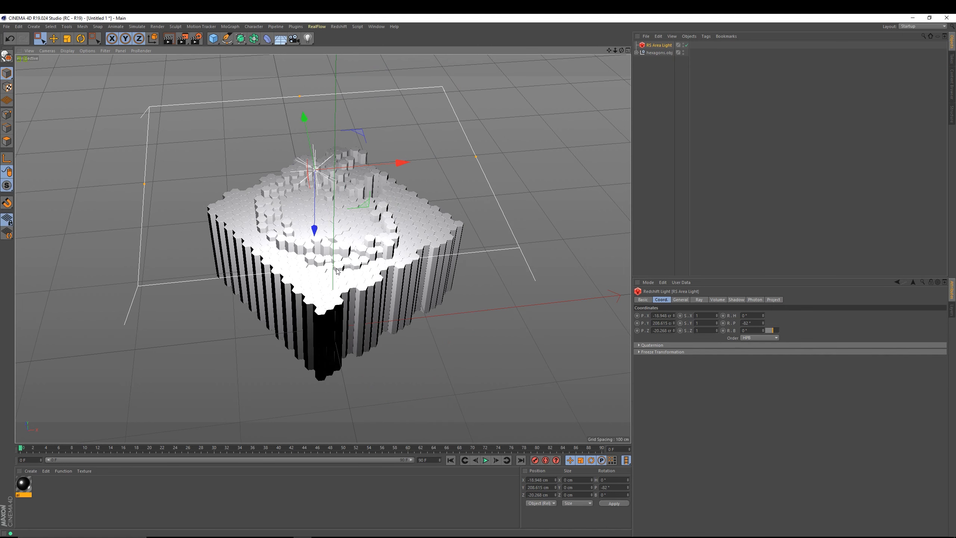
# Try stepping the area light's intensity multiplier up and back down to 1
pyautogui.click(689, 300)
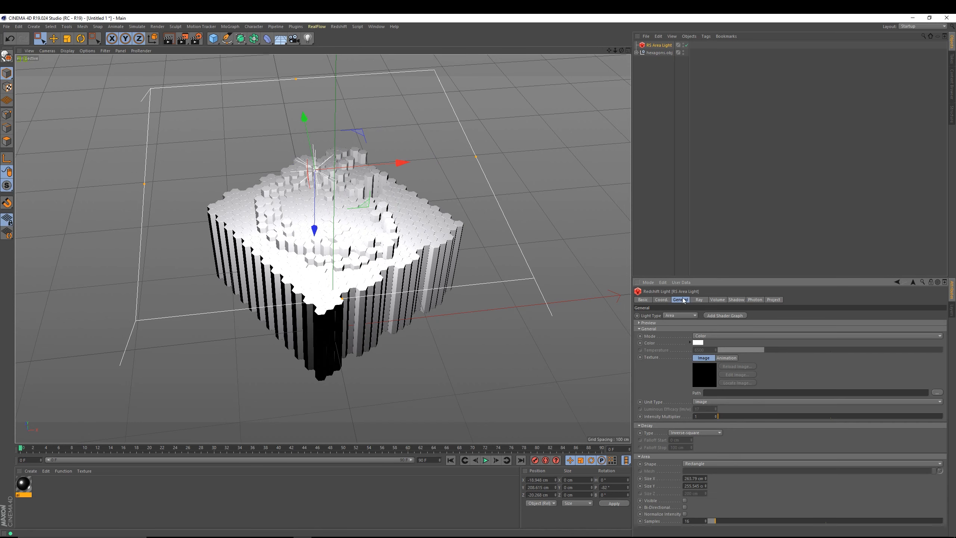
pyautogui.click(715, 415)
pyautogui.click(716, 415)
pyautogui.click(715, 416)
pyautogui.click(716, 415)
pyautogui.click(715, 418)
pyautogui.click(715, 418)
pyautogui.click(715, 417)
pyautogui.click(715, 417)
# Add a standard Redshift camera that takes its position from a closer, lower view of the hexagon block
pyautogui.scroll(5, 342, 219)
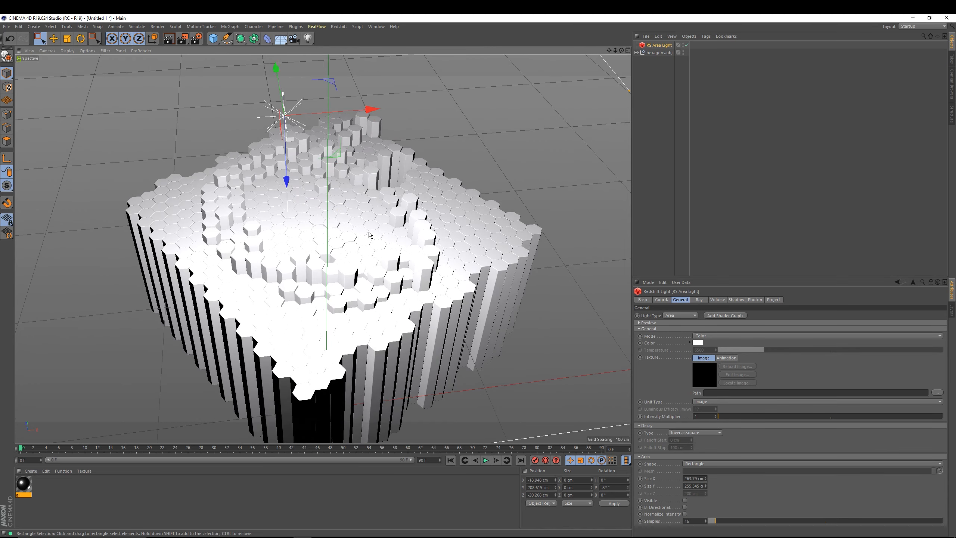
pyautogui.keyDown('alt'); pyautogui.moveTo(420, 248); pyautogui.dragTo(326, 181); pyautogui.keyUp('alt')
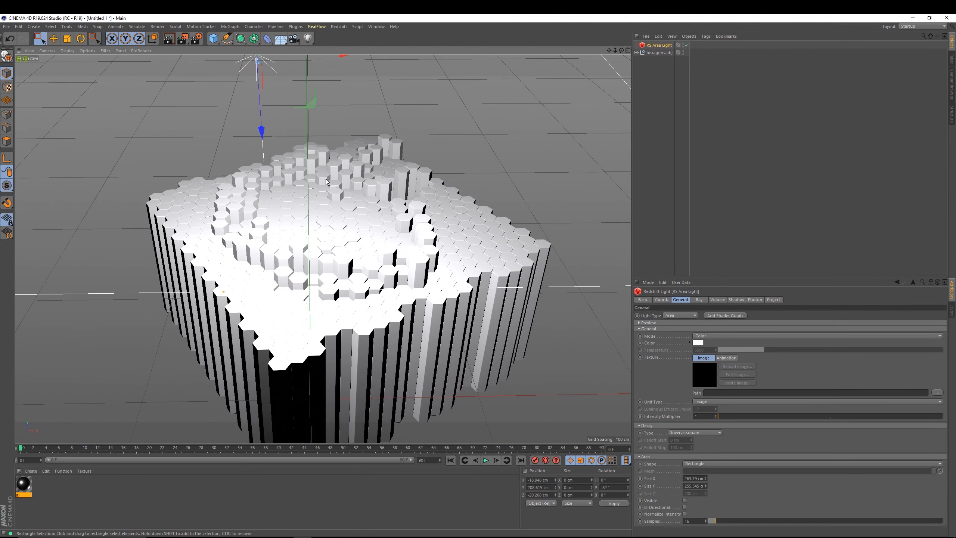
pyautogui.click(339, 26)
pyautogui.moveTo(356, 55)
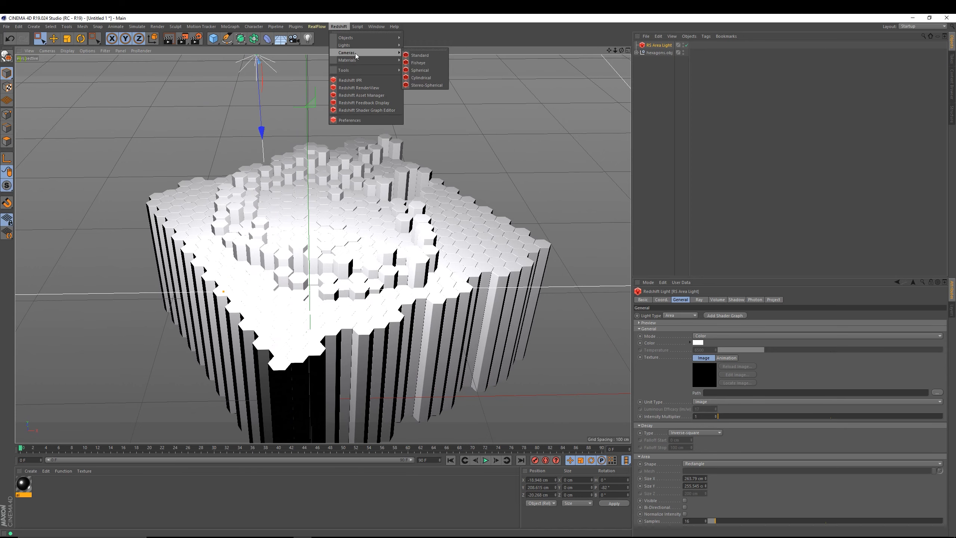
pyautogui.click(419, 55)
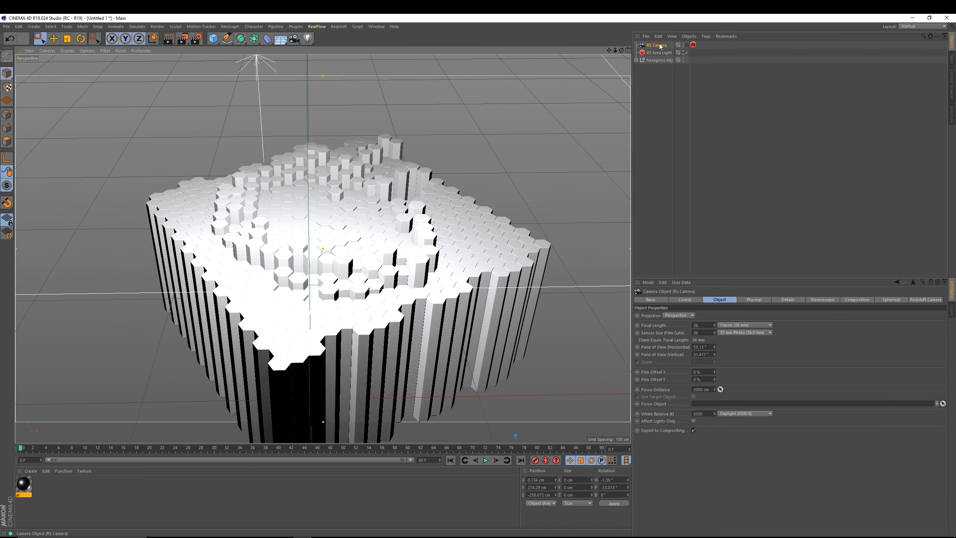
# Examine the new camera's placement relative to the area light and the hexagon block
pyautogui.scroll(-4, 465, 145)
pyautogui.keyDown('alt'); pyautogui.moveTo(460, 136); pyautogui.dragTo(345, 104); pyautogui.keyUp('alt')
pyautogui.keyDown('alt'); pyautogui.moveTo(345, 104); pyautogui.dragTo(308, 248, button='middle'); pyautogui.keyUp('alt')
pyautogui.scroll(2, 308, 242)
pyautogui.scroll(-4, 309, 245)
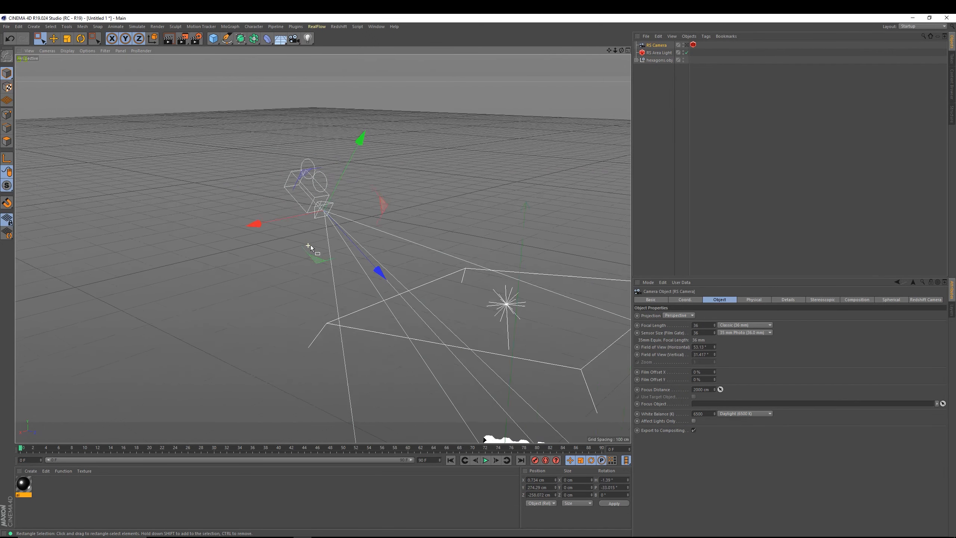
pyautogui.scroll(-2, 310, 245)
pyautogui.keyDown('alt'); pyautogui.moveTo(423, 292); pyautogui.dragTo(475, 306); pyautogui.keyUp('alt')
pyautogui.scroll(3, 322, 222)
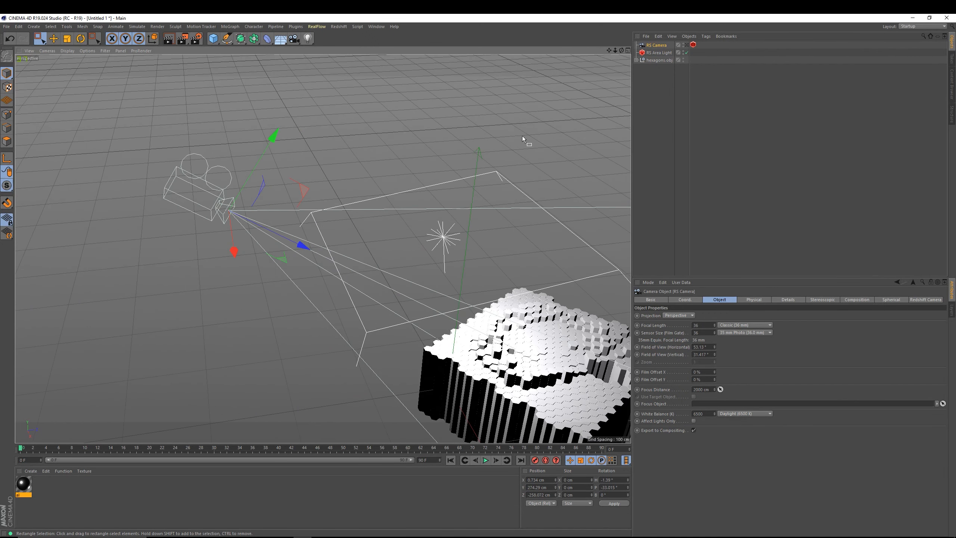
# Look through the Redshift camera and position it to frame the whole hexagon block from above at about -29° pitch
pyautogui.click(686, 44)
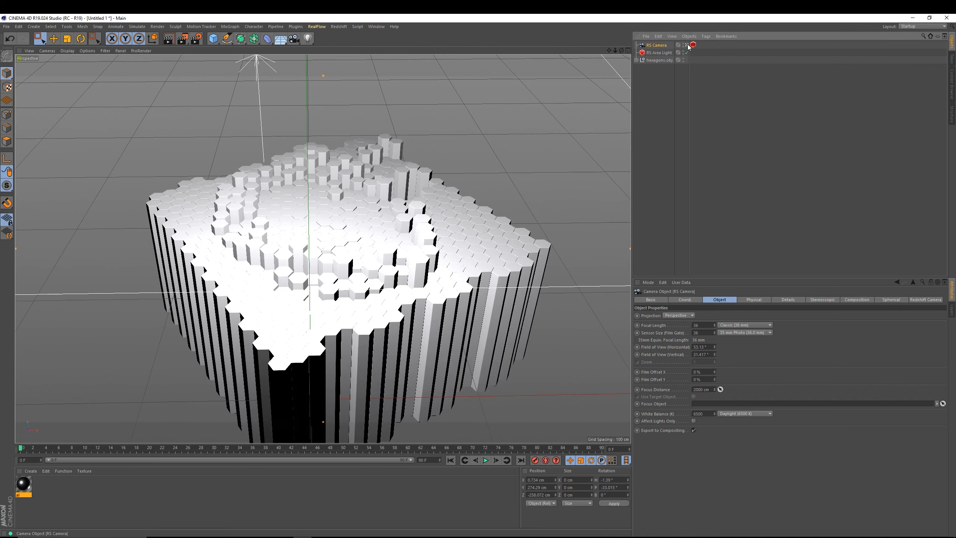
pyautogui.keyDown('alt'); pyautogui.moveTo(336, 210); pyautogui.dragTo(476, 185); pyautogui.keyUp('alt')
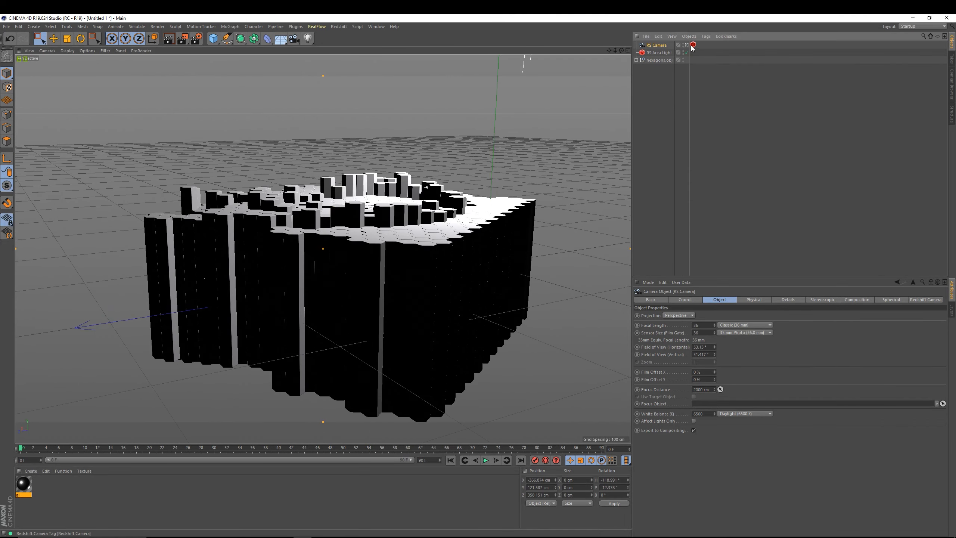
pyautogui.click(687, 45)
pyautogui.keyDown('alt'); pyautogui.moveTo(538, 178); pyautogui.dragTo(241, 181); pyautogui.keyUp('alt')
pyautogui.click(687, 45)
pyautogui.keyDown('alt'); pyautogui.moveTo(422, 162); pyautogui.dragTo(298, 189); pyautogui.keyUp('alt')
pyautogui.keyDown('alt'); pyautogui.moveTo(298, 189); pyautogui.dragTo(252, 276, button='middle'); pyautogui.keyUp('alt')
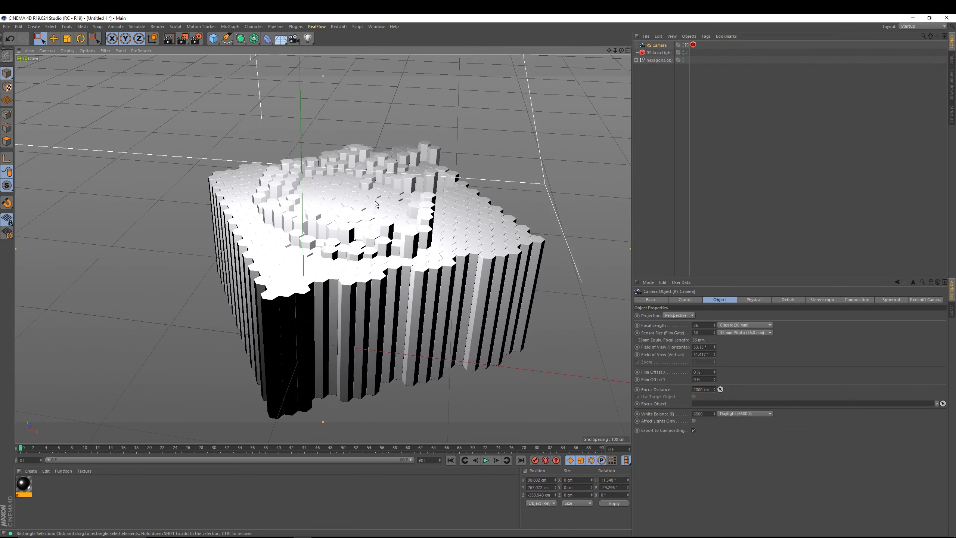
# Show the camera's composition helpers, view the hexagon reference image in Photos, and return to Cinema 4D
pyautogui.click(859, 300)
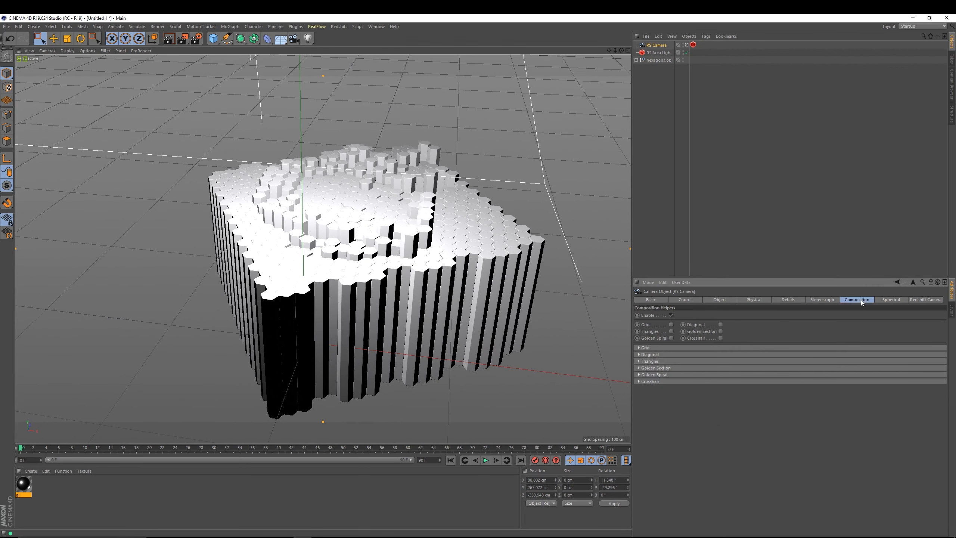
pyautogui.click(265, 536)
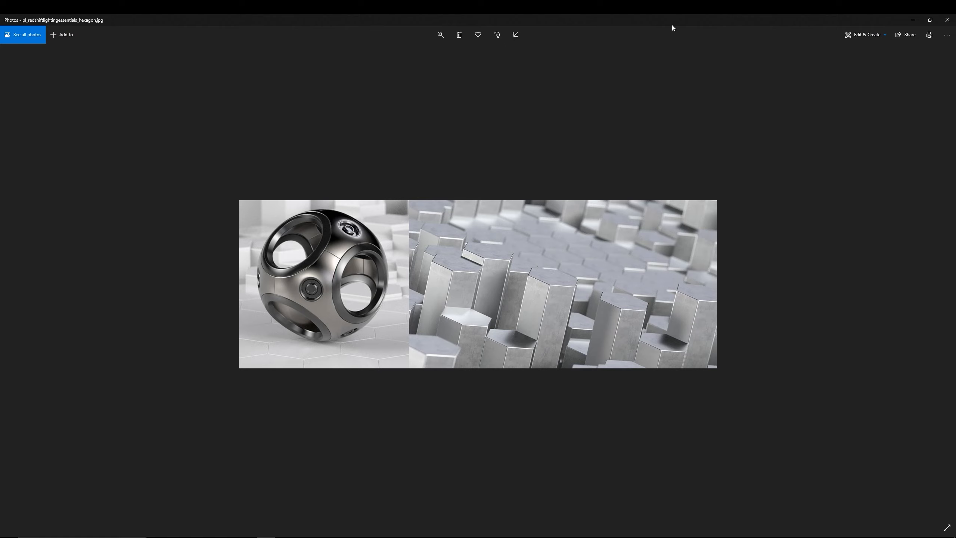
pyautogui.click(913, 19)
# Save the scene as Untitled 1.c4d in the hexagon folder
pyautogui.hotkey('ctrl', 's')
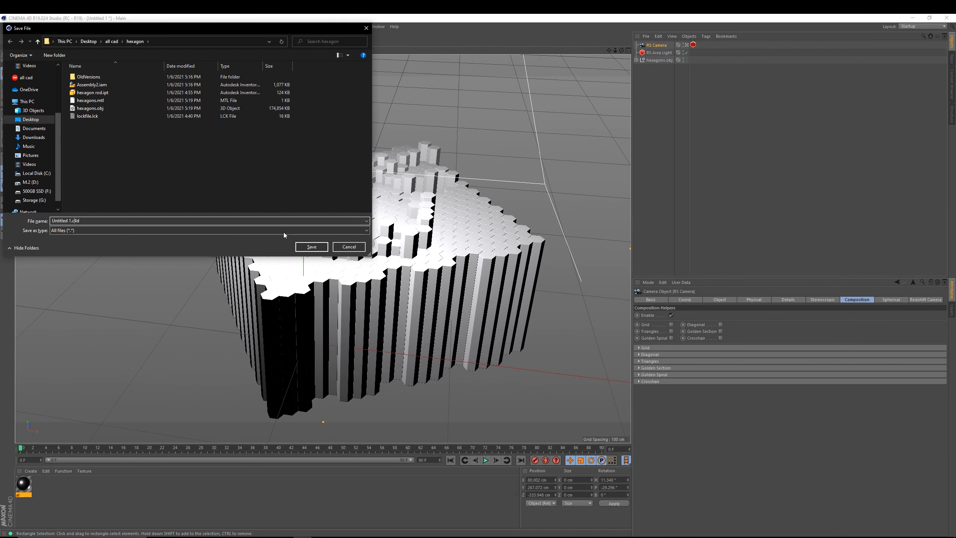
pyautogui.click(303, 245)
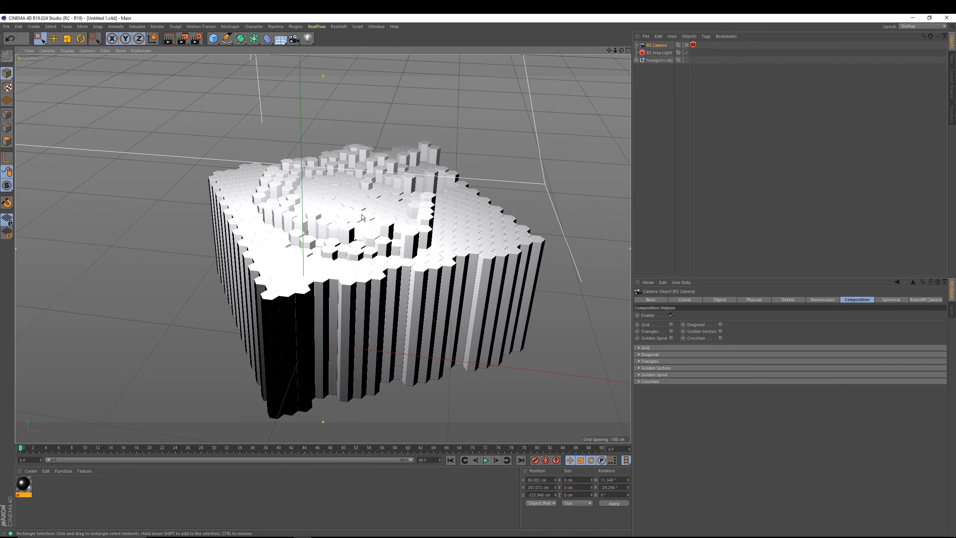
# Move the camera in close over the hexagon columns, bank it to -10° and tilt it to about -27° pitch
pyautogui.scroll(10, 362, 218)
pyautogui.keyDown('alt'); pyautogui.moveTo(330, 255); pyautogui.dragTo(336, 228); pyautogui.keyUp('alt')
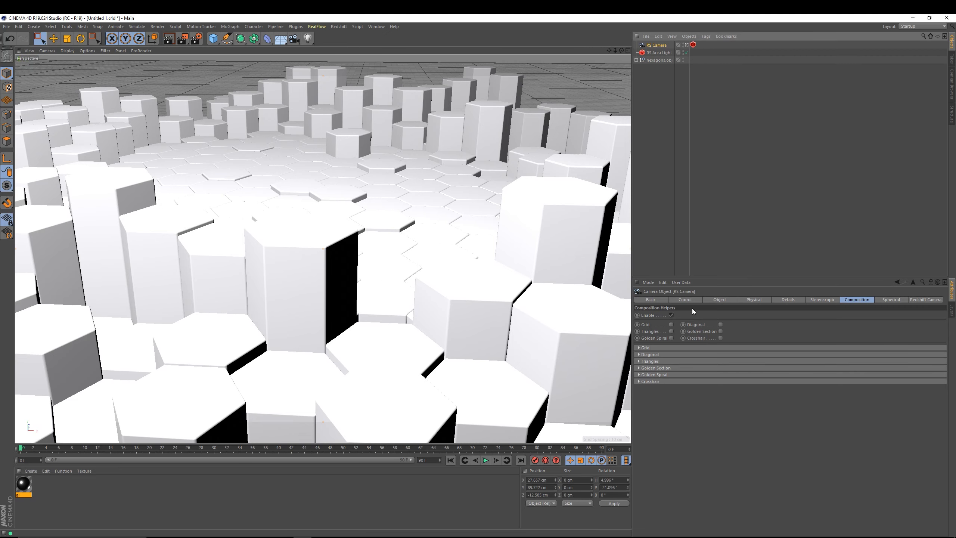
pyautogui.click(684, 300)
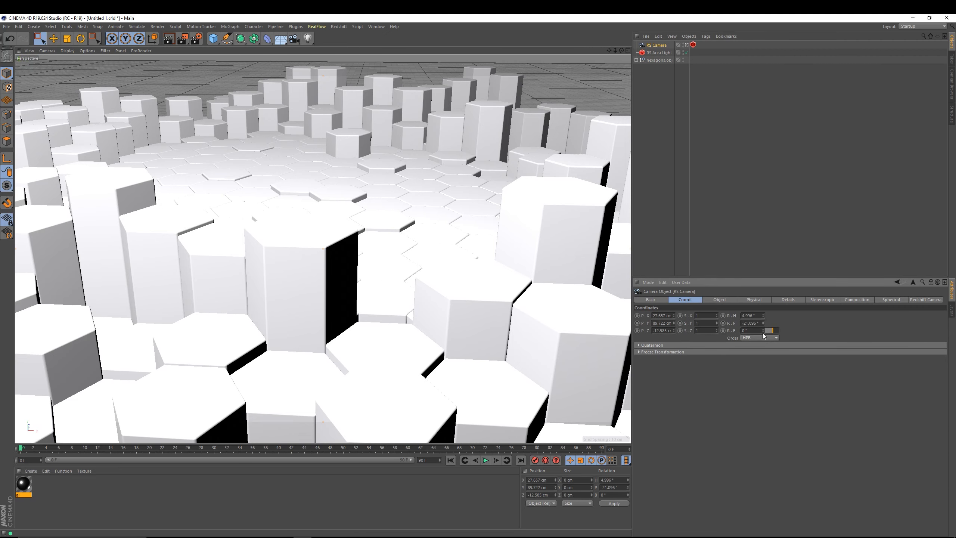
pyautogui.click(763, 331)
pyautogui.moveTo(762, 330); pyautogui.dragTo(763, 334)
pyautogui.keyDown('alt'); pyautogui.moveTo(490, 254); pyautogui.dragTo(520, 216, button='middle'); pyautogui.keyUp('alt')
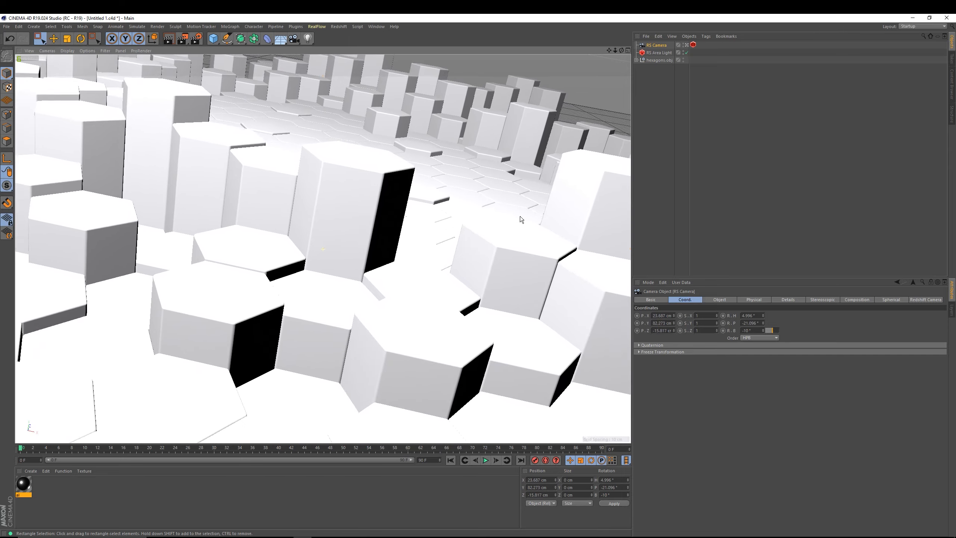
pyautogui.keyDown('alt'); pyautogui.moveTo(520, 216); pyautogui.dragTo(478, 204); pyautogui.keyUp('alt')
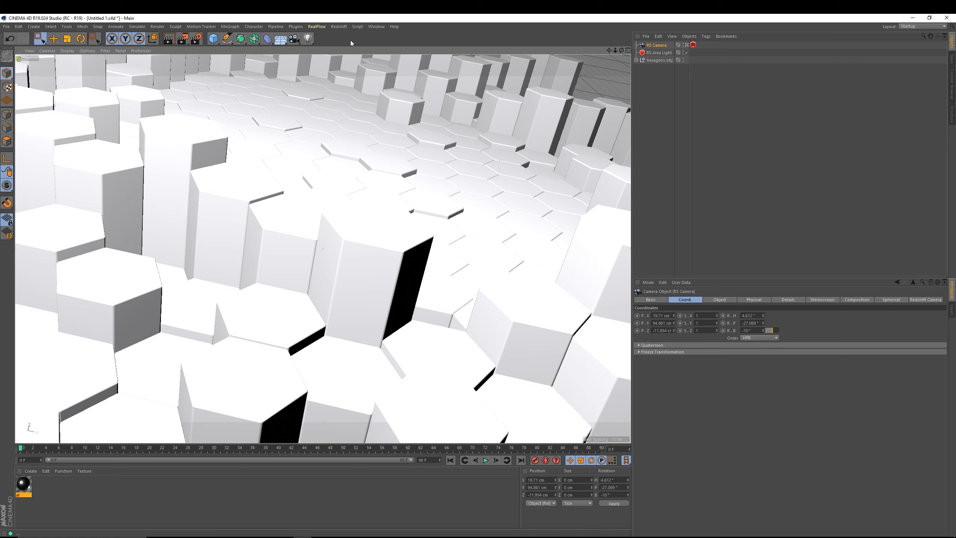
# Open the Redshift RenderView, enlarge its window, start the live render and place it clear of the main viewport area
pyautogui.click(334, 27)
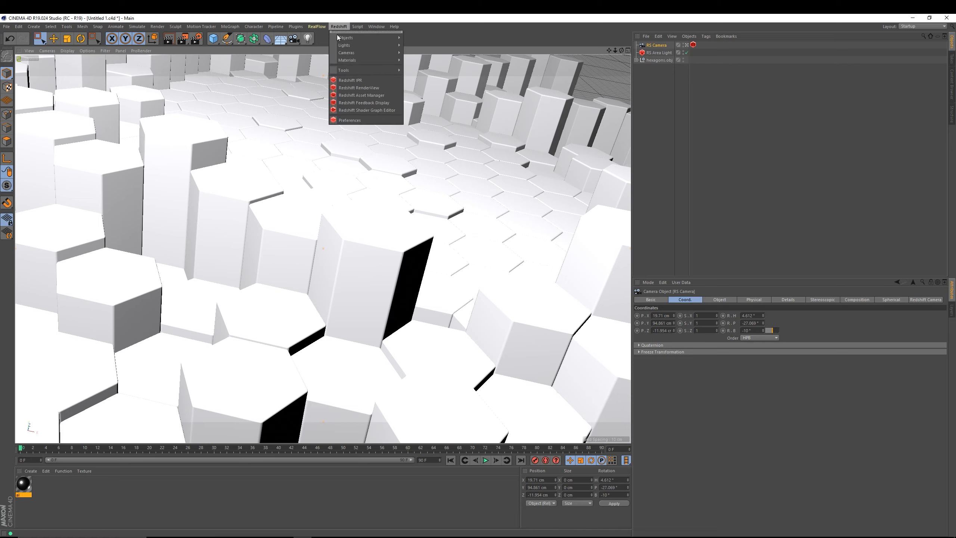
pyautogui.click(355, 90)
pyautogui.moveTo(293, 32); pyautogui.dragTo(132, 54)
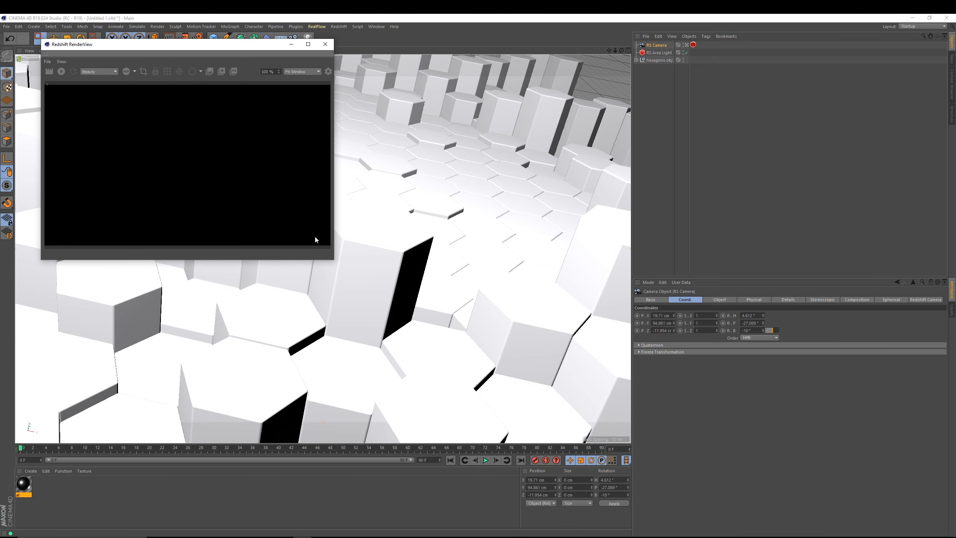
pyautogui.moveTo(334, 260); pyautogui.dragTo(439, 330)
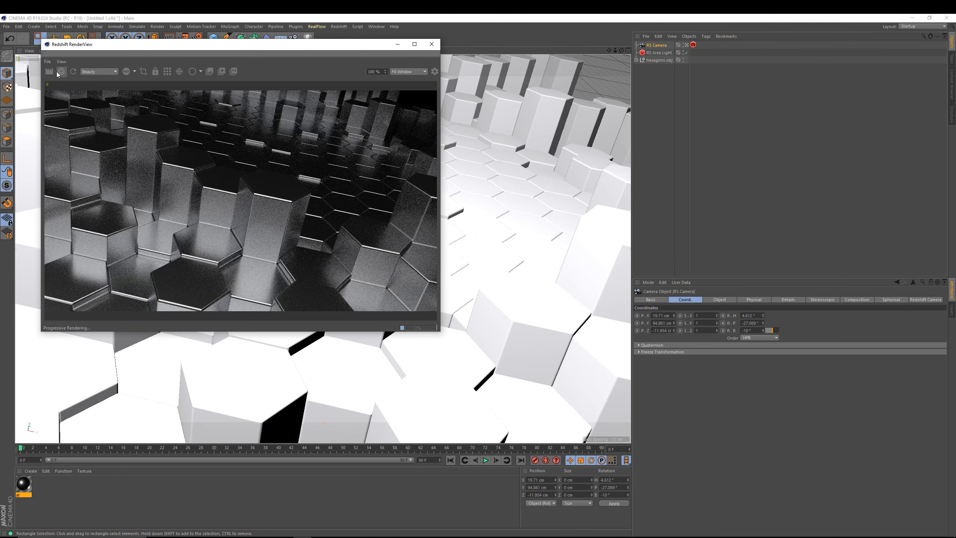
pyautogui.moveTo(95, 44); pyautogui.dragTo(542, 127)
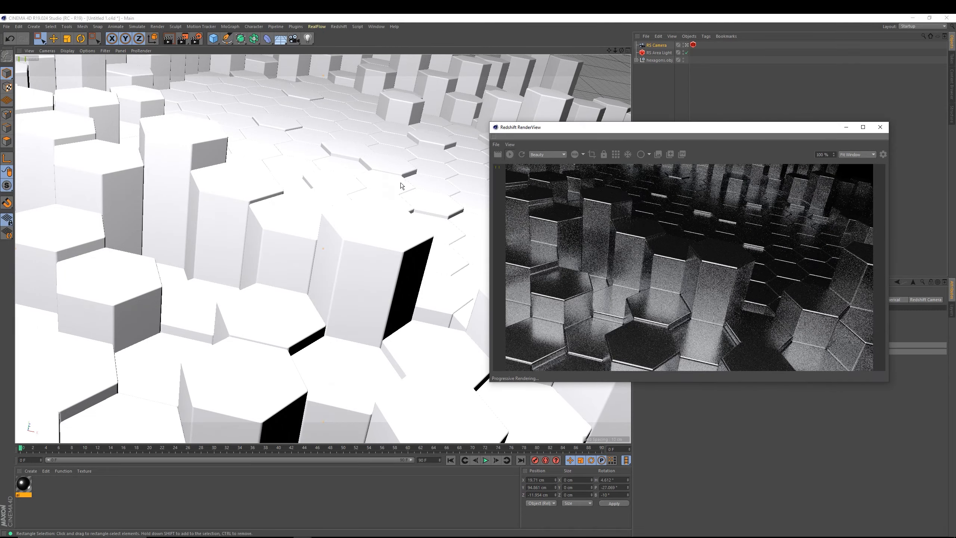
# Reframe the camera lower over the hexagon columns at about -22° pitch, and enlarge the RenderView window
pyautogui.keyDown('alt'); pyautogui.moveTo(428, 226); pyautogui.dragTo(564, 175); pyautogui.keyUp('alt')
pyautogui.moveTo(490, 122); pyautogui.dragTo(426, 73)
pyautogui.keyDown('alt'); pyautogui.moveTo(310, 176); pyautogui.dragTo(241, 211, button='middle'); pyautogui.keyUp('alt')
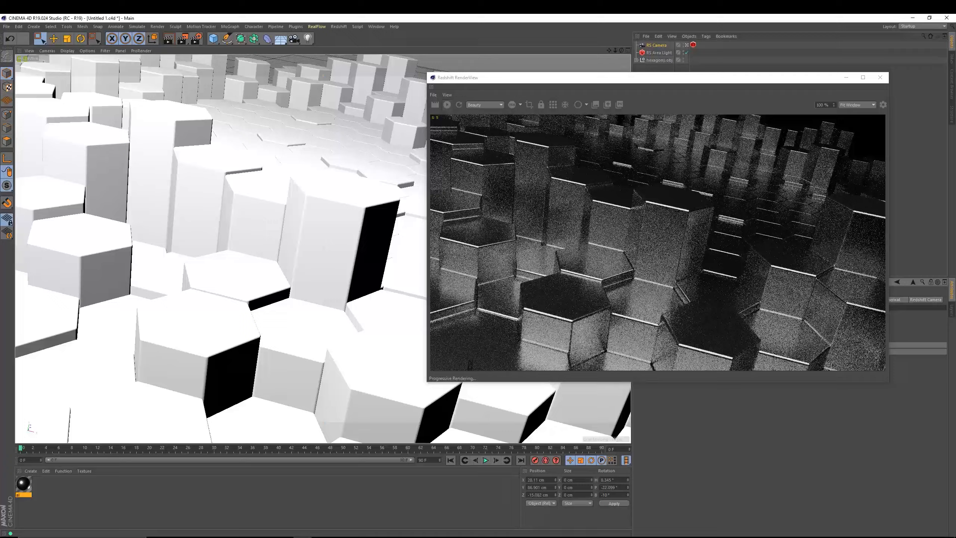
pyautogui.moveTo(361, 537); pyautogui.dragTo(78, 59)
pyautogui.keyDown('alt'); pyautogui.moveTo(357, 385); pyautogui.dragTo(360, 383, button='middle'); pyautogui.keyUp('alt')
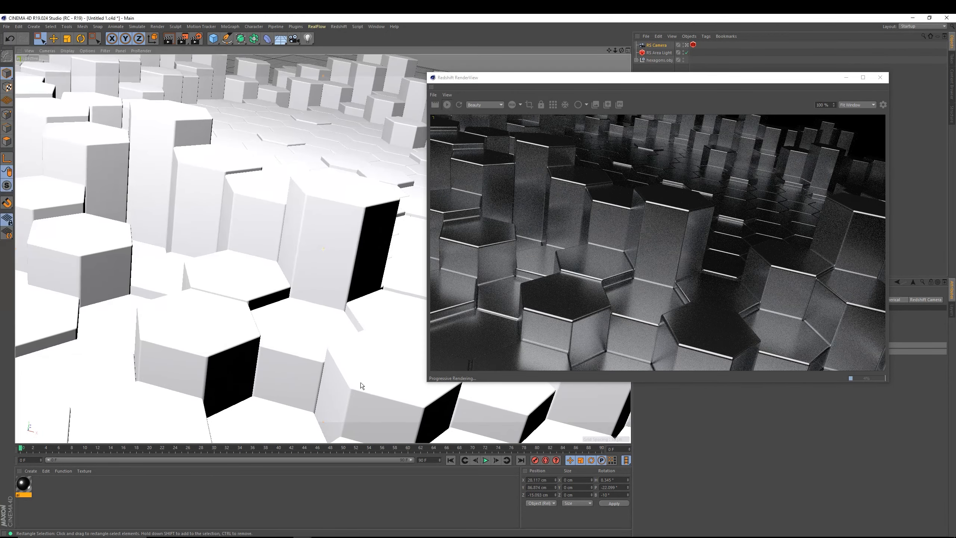
# Compare the live render with the hexagon reference image in Photos, and put the image away
pyautogui.click(266, 536)
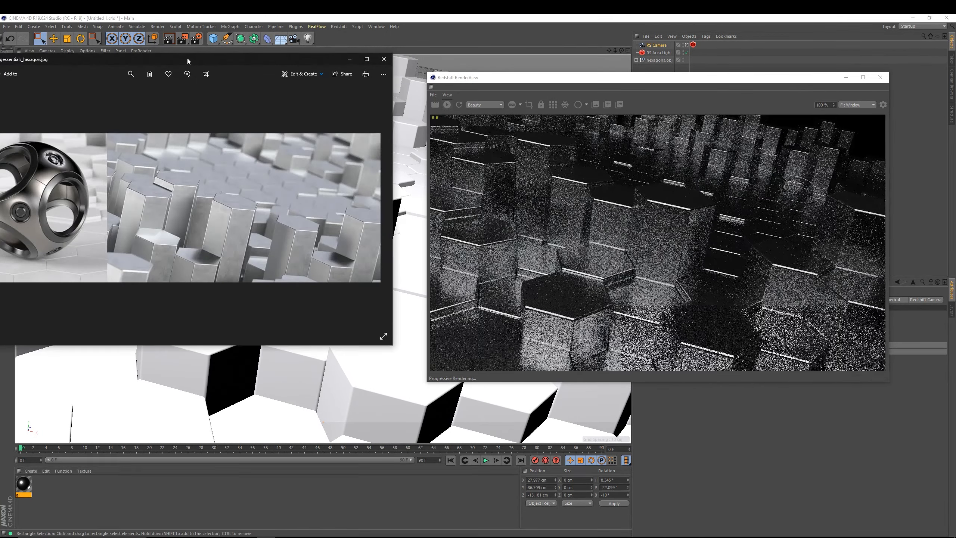
pyautogui.moveTo(198, 62); pyautogui.dragTo(247, 74)
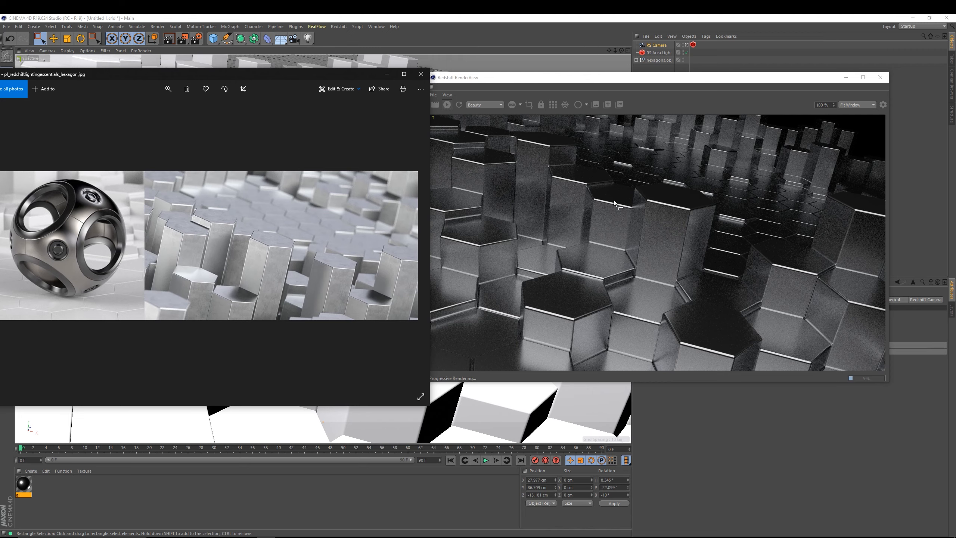
pyautogui.click(386, 74)
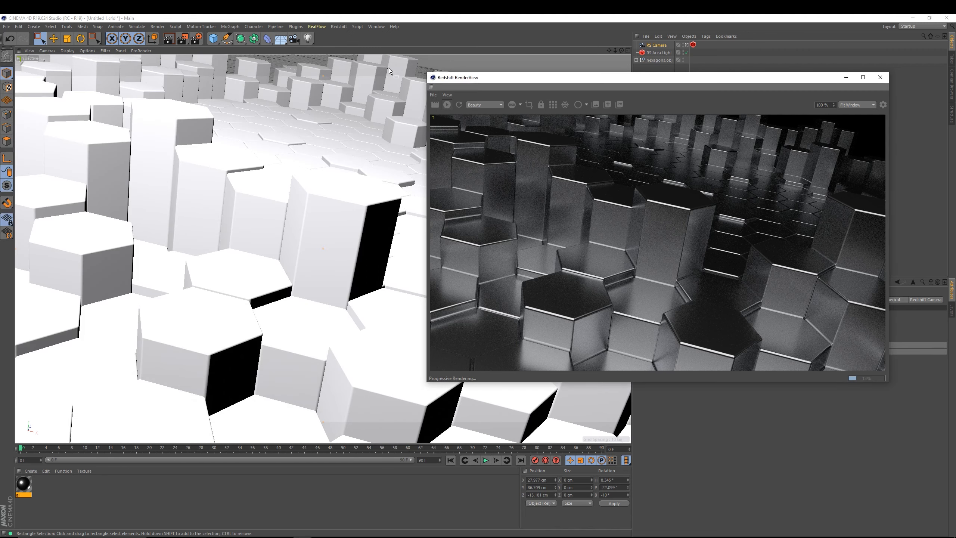
# Open the hexagon material's base properties, lower its reflection weight to about 0.8, and minimise the material editor
pyautogui.doubleClick(25, 483)
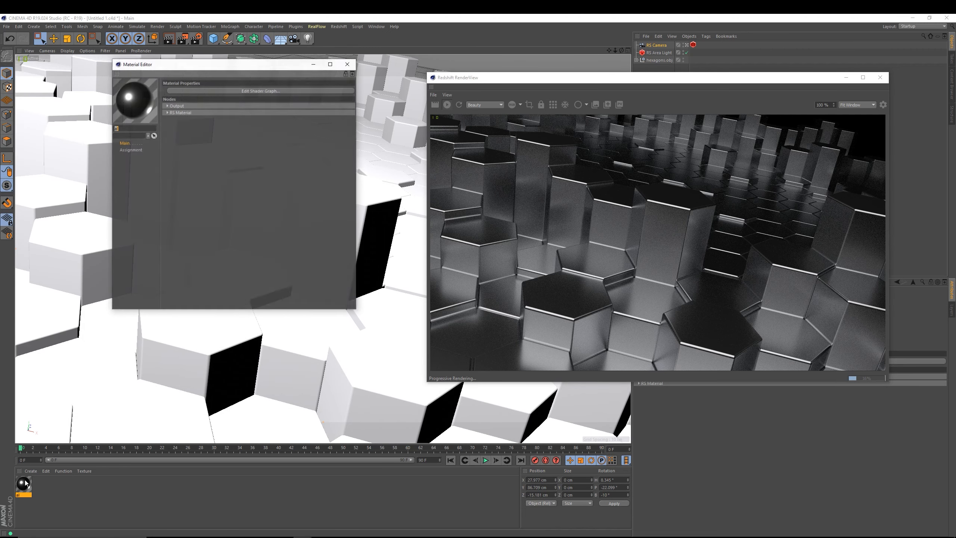
pyautogui.click(167, 112)
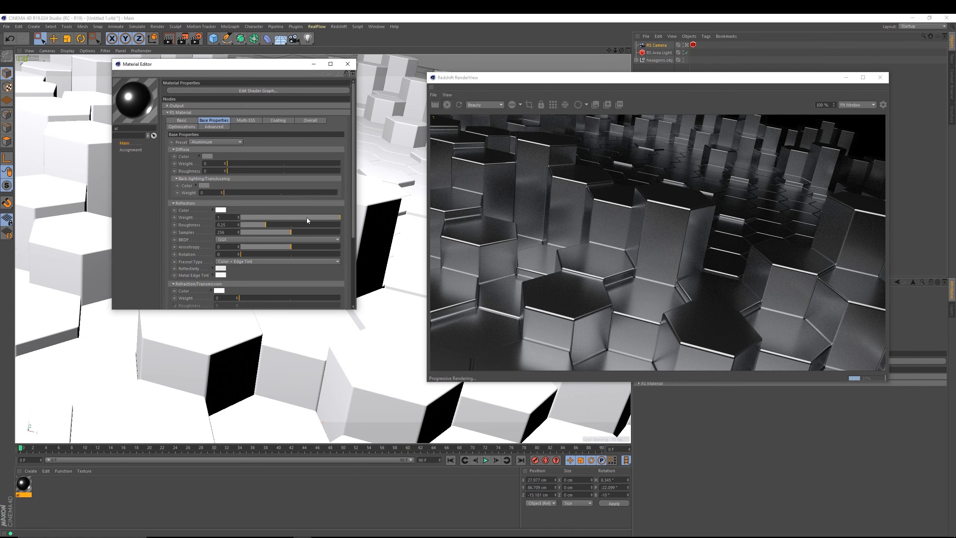
pyautogui.click(328, 217)
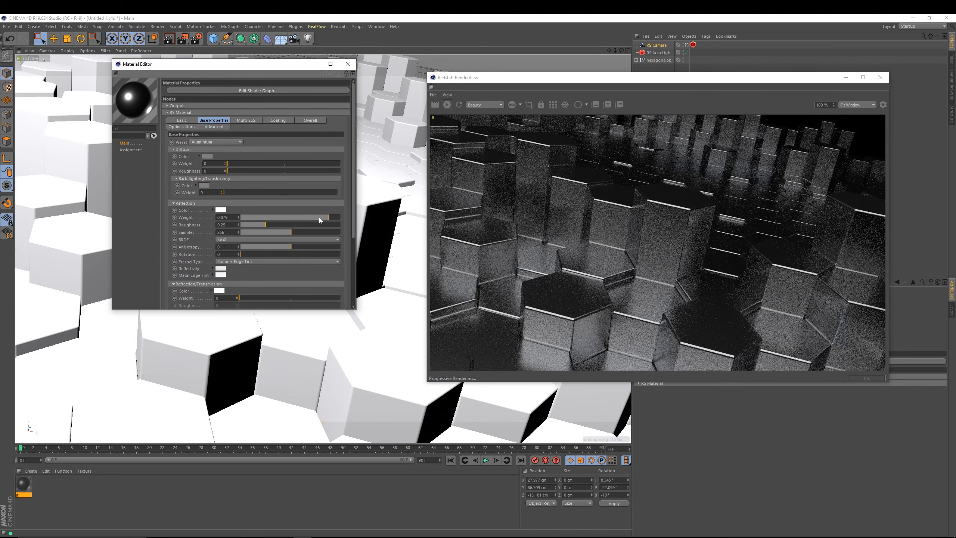
pyautogui.moveTo(252, 216); pyautogui.dragTo(224, 215)
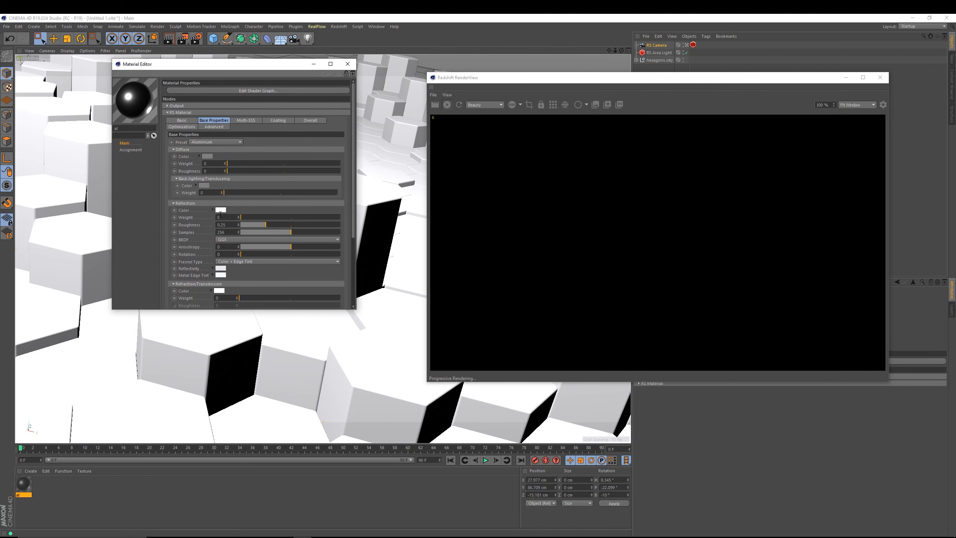
pyautogui.click(243, 218)
pyautogui.moveTo(257, 215); pyautogui.dragTo(298, 216)
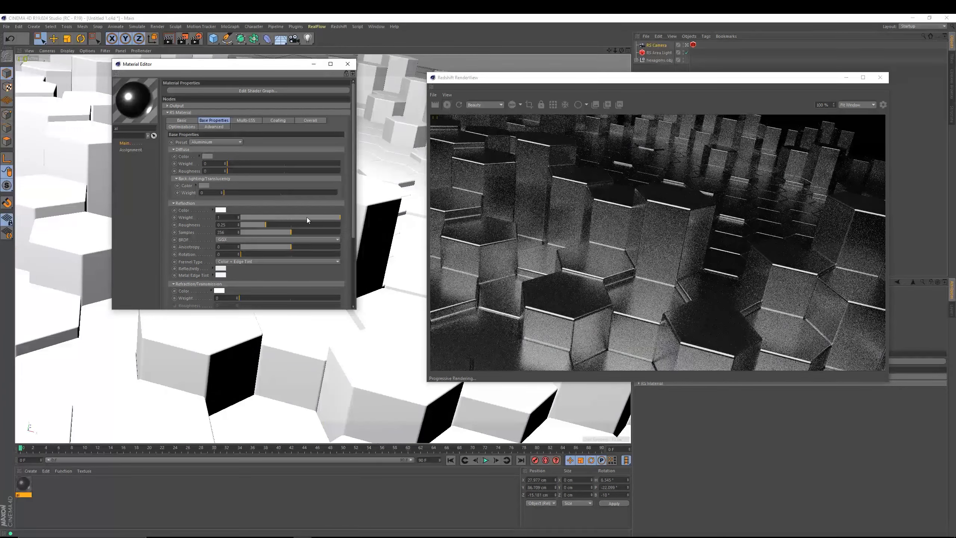
pyautogui.moveTo(325, 217); pyautogui.dragTo(324, 219)
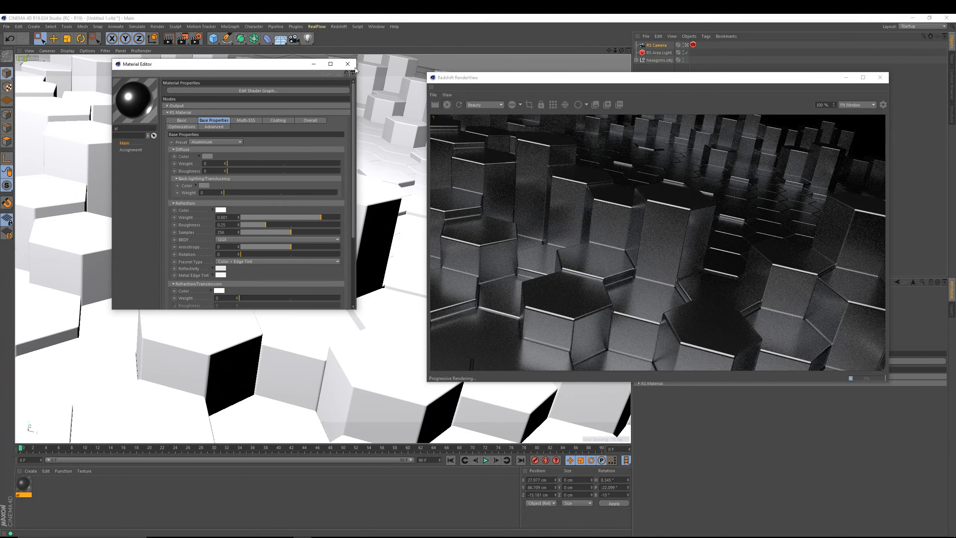
pyautogui.click(313, 64)
# Move the RenderView clear of the object settings and set the RS Area Light's intensity multiplier to 4
pyautogui.moveTo(462, 79); pyautogui.dragTo(114, 69)
pyautogui.click(650, 53)
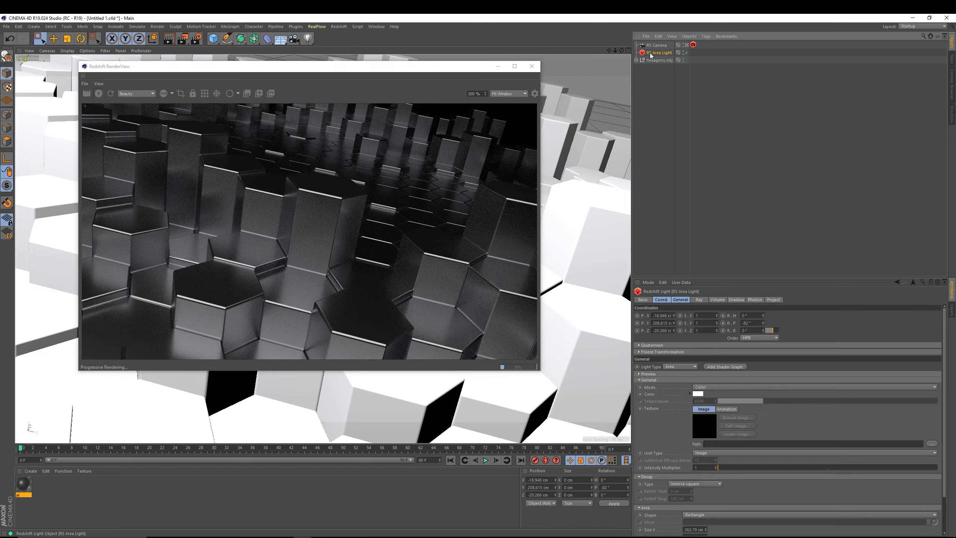
pyautogui.click(715, 467)
pyautogui.click(715, 466)
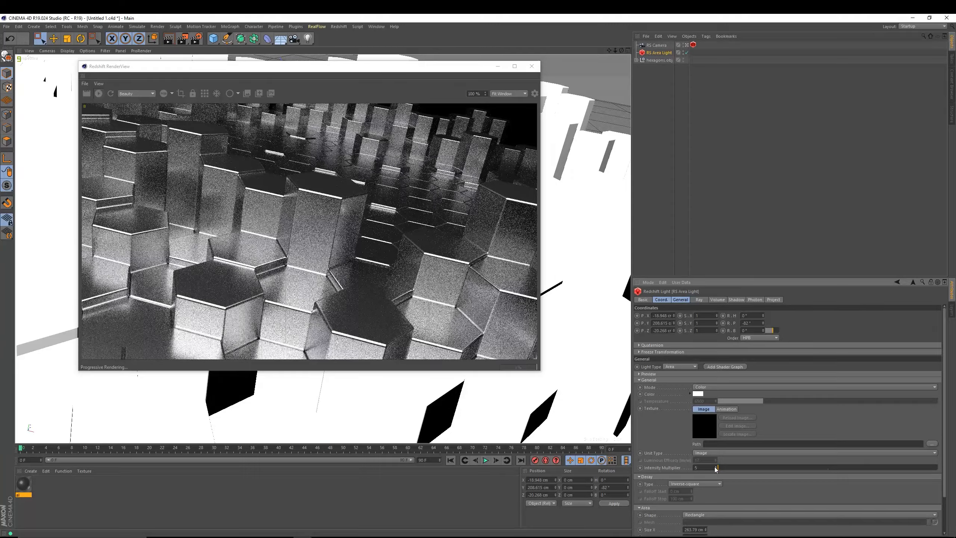
pyautogui.click(716, 466)
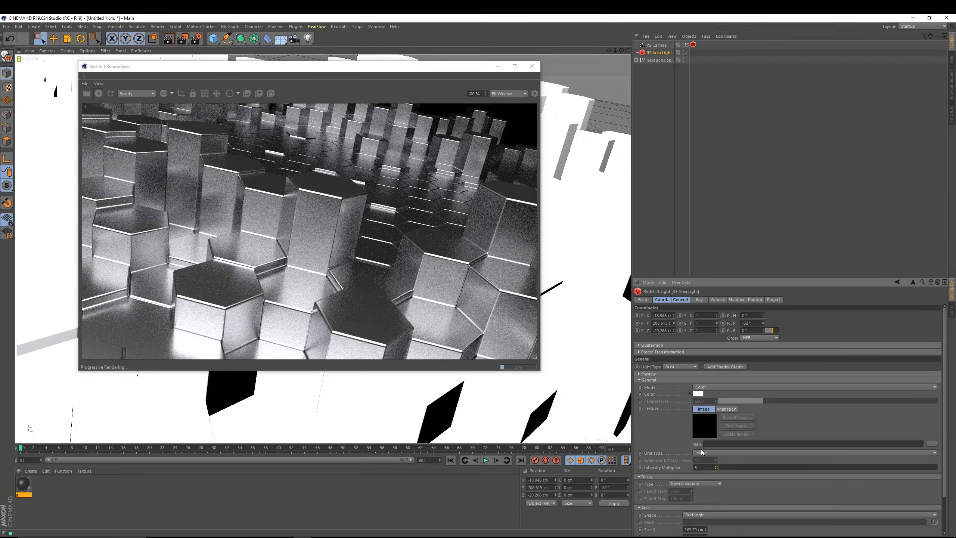
pyautogui.click(715, 468)
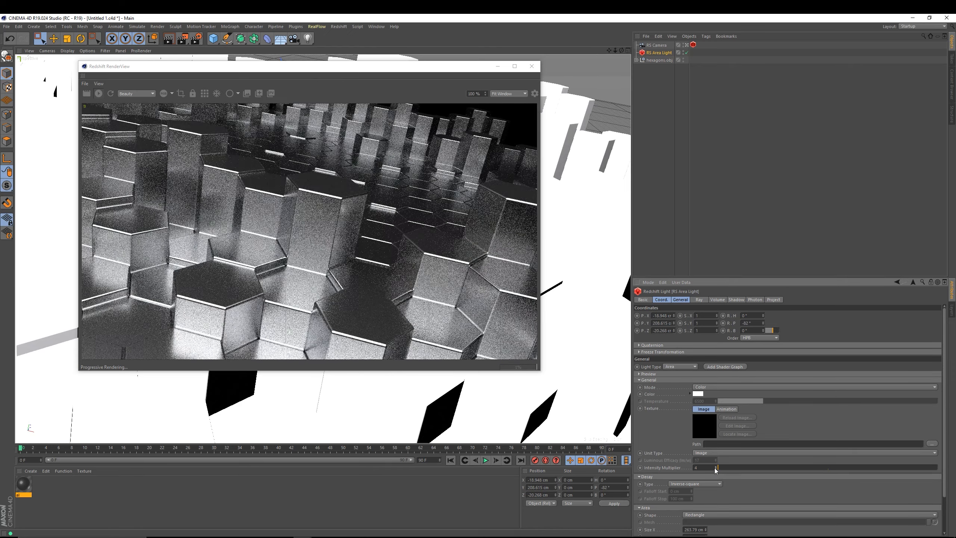
# Move the RenderView off the viewport, stop the live render and minimise the window
pyautogui.moveTo(348, 66); pyautogui.dragTo(800, 120)
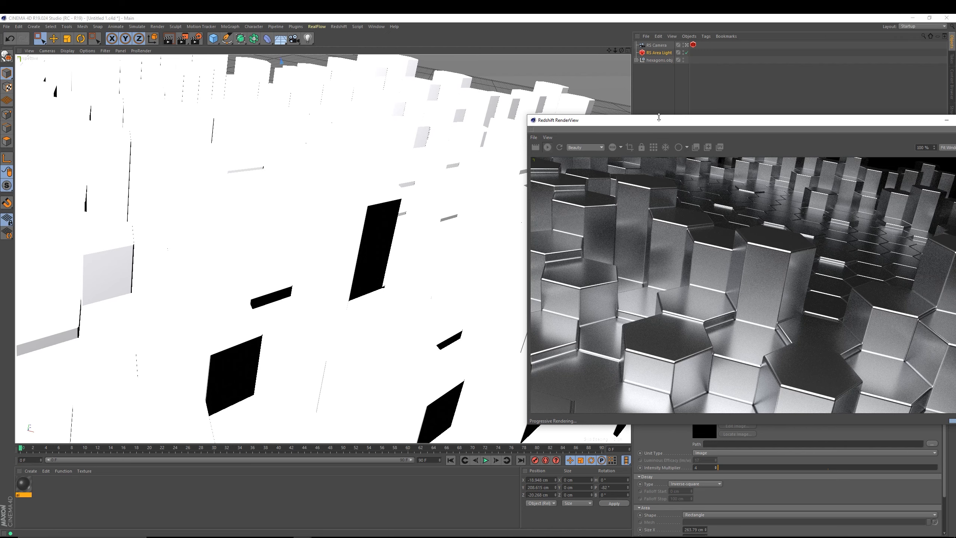
pyautogui.moveTo(659, 118); pyautogui.dragTo(546, 170)
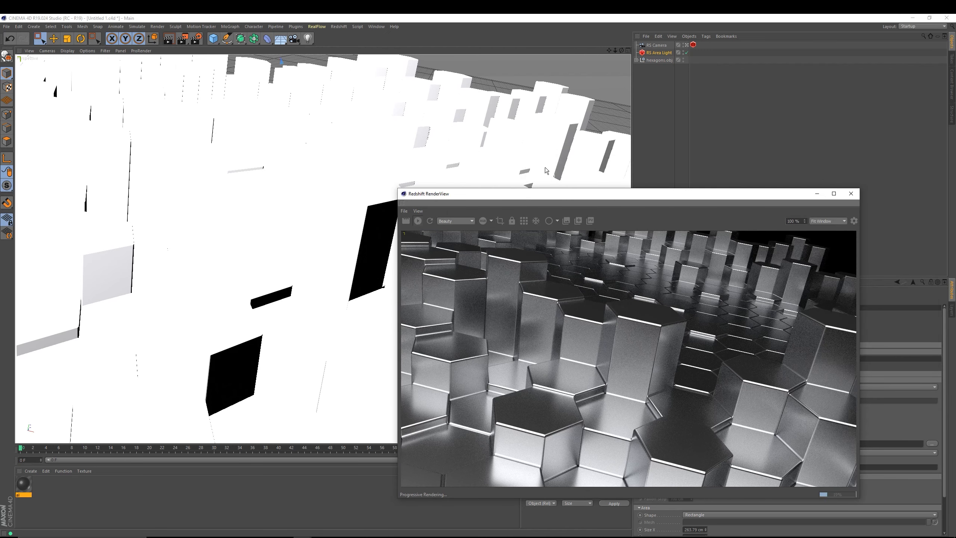
pyautogui.click(683, 55)
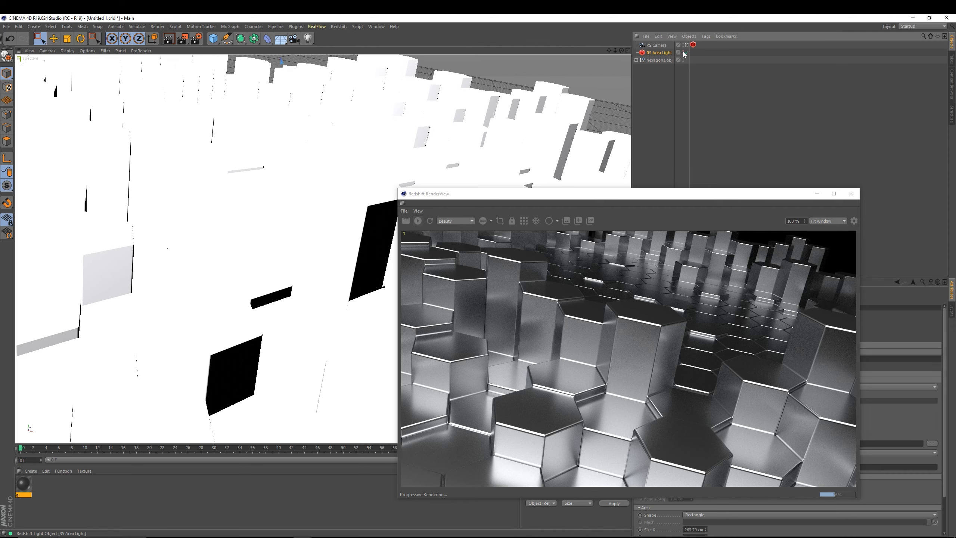
pyautogui.click(419, 221)
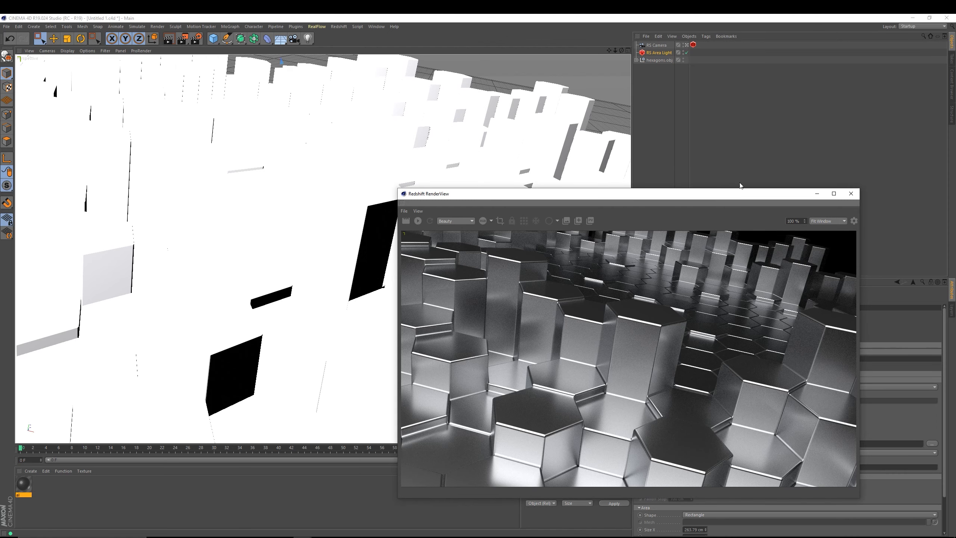
pyautogui.click(815, 193)
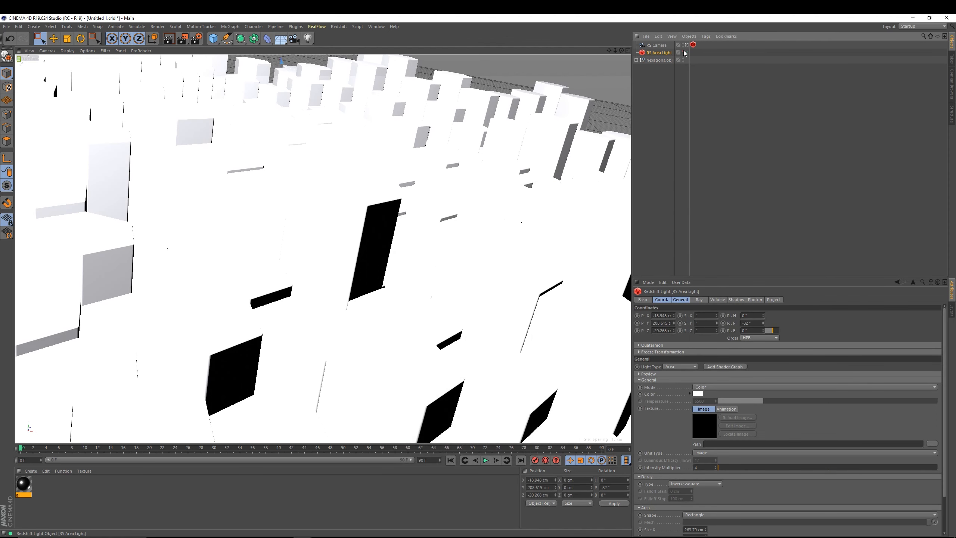
# Hide the RS Area Light in the editor viewport only, so it no longer overexposes the hexagon columns there
pyautogui.click(684, 51)
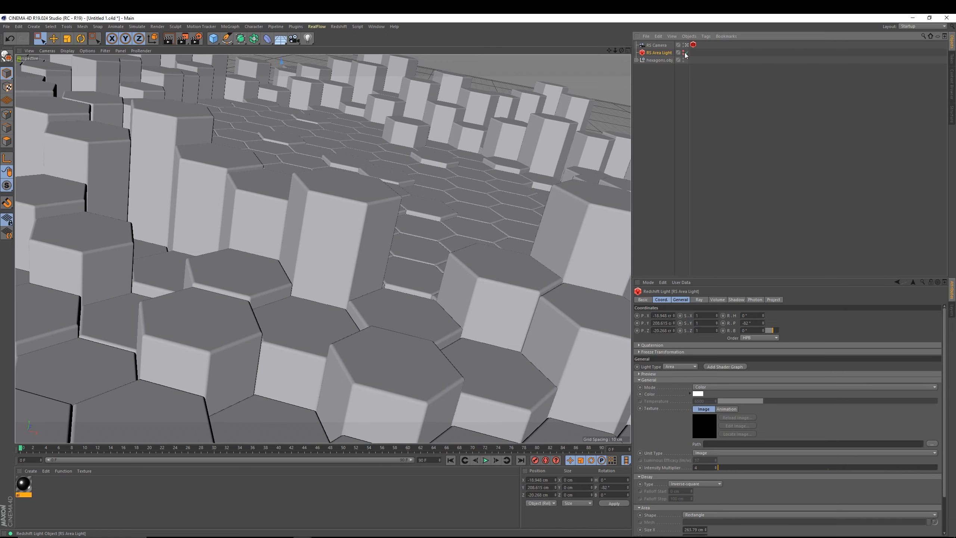
pyautogui.click(684, 53)
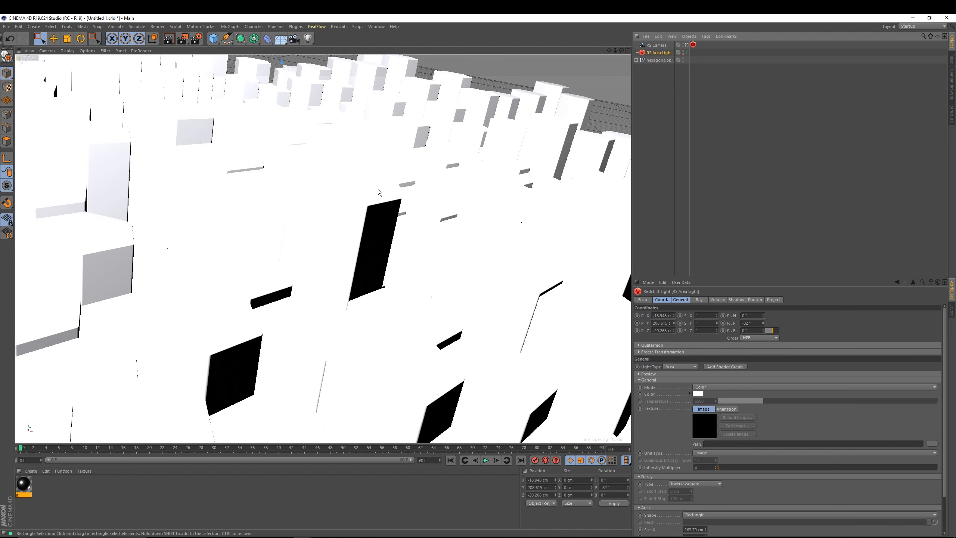
pyautogui.click(683, 53)
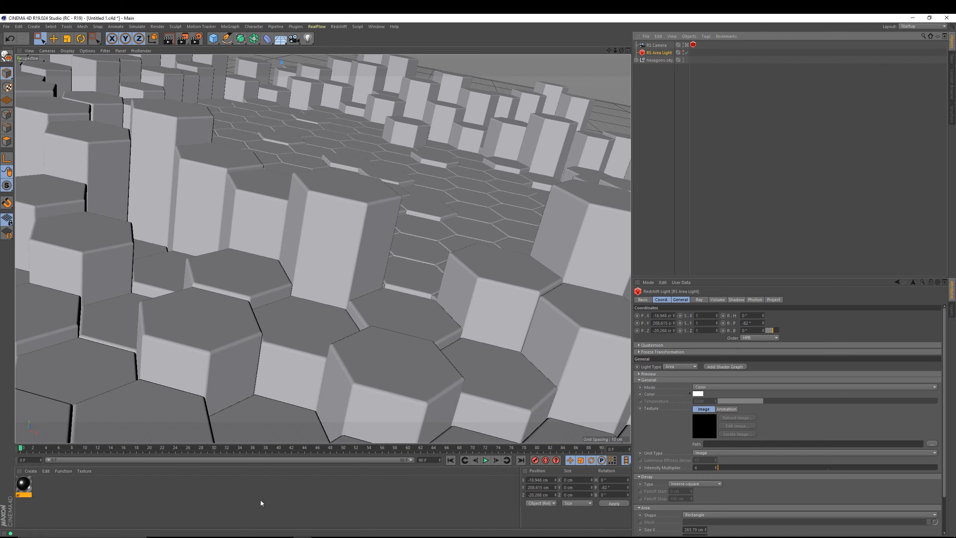
# Restore the RenderView, restart the live render and reframe the camera closer and more steeply down on the hexagon columns
pyautogui.click(319, 504)
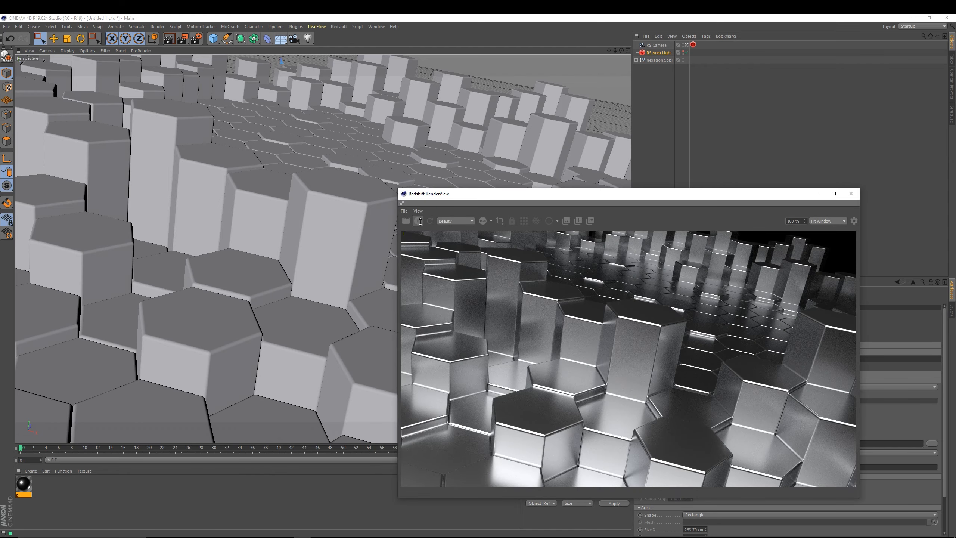
pyautogui.moveTo(463, 196); pyautogui.dragTo(88, 59)
pyautogui.moveTo(538, 254)
pyautogui.keyDown('alt'); pyautogui.mouseDown()
pyautogui.moveTo(570, 280)
pyautogui.moveTo(531, 240)
pyautogui.mouseUp(); pyautogui.keyUp('alt')
pyautogui.moveTo(292, 63); pyautogui.dragTo(757, 48)
pyautogui.keyDown('alt'); pyautogui.moveTo(361, 237); pyautogui.dragTo(302, 246); pyautogui.keyUp('alt')
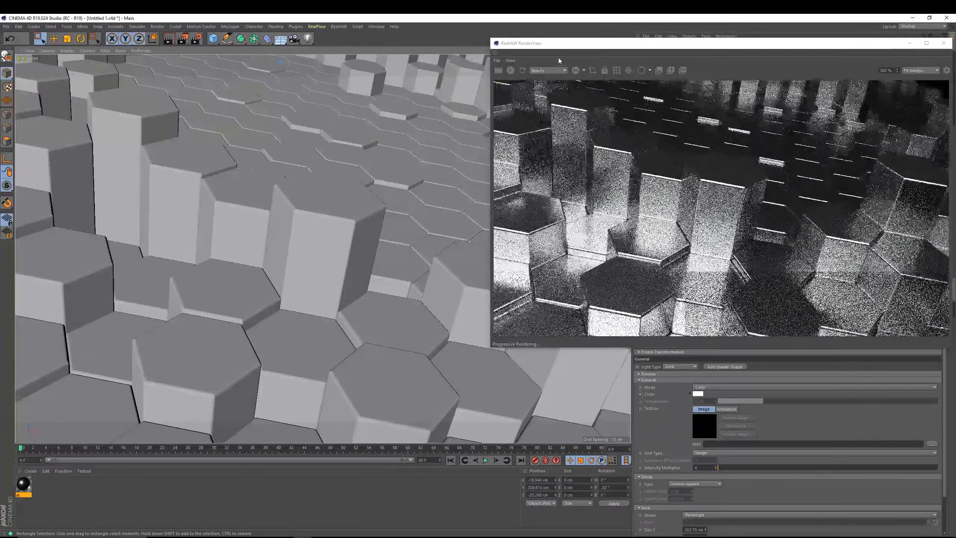
pyautogui.moveTo(530, 45); pyautogui.dragTo(116, 98)
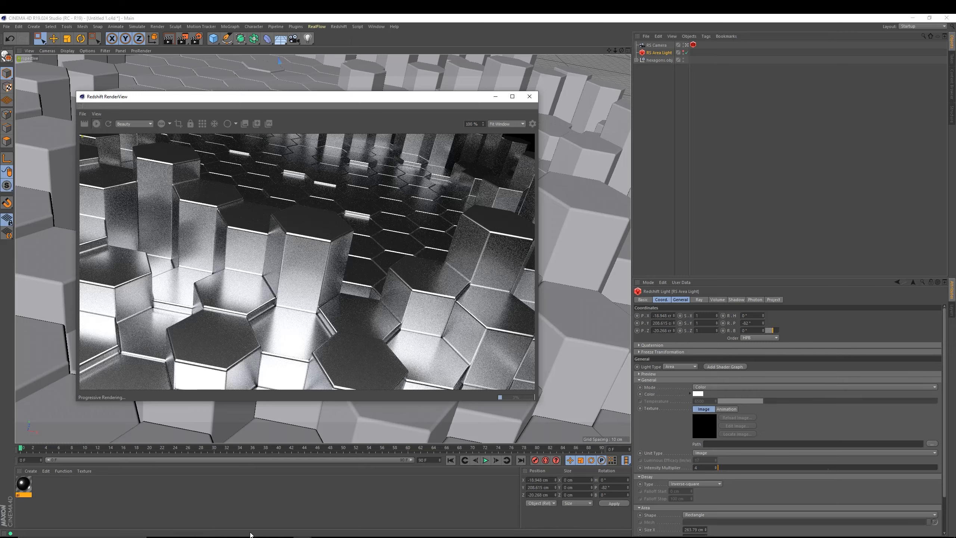
# Place the RenderView over the viewport's far corner and reframe the camera on the columns at about -26° pitch
pyautogui.click(264, 536)
pyautogui.moveTo(237, 75); pyautogui.dragTo(955, 214)
pyautogui.moveTo(348, 100); pyautogui.dragTo(298, 58)
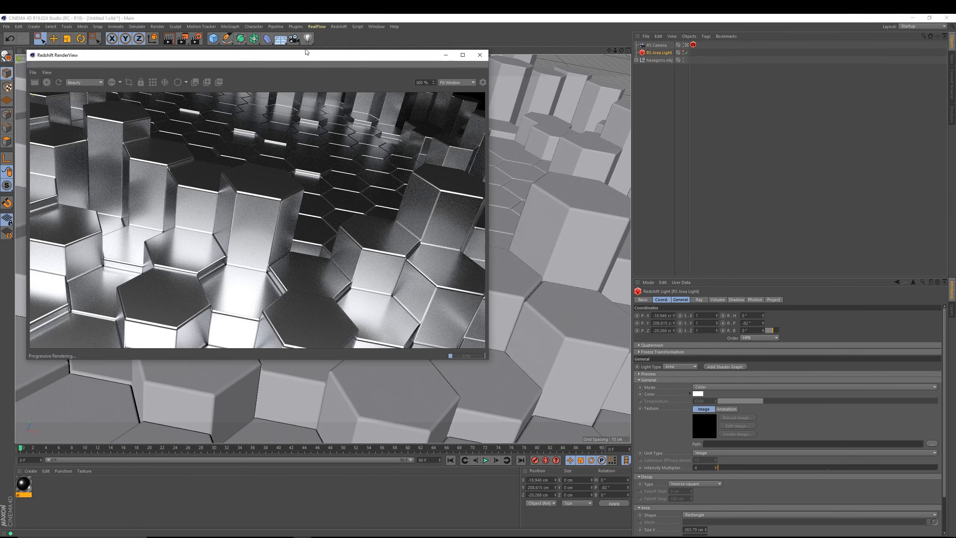
pyautogui.keyDown('alt'); pyautogui.moveTo(585, 304); pyautogui.dragTo(507, 278); pyautogui.keyUp('alt')
pyautogui.keyDown('alt'); pyautogui.moveTo(530, 226); pyautogui.dragTo(514, 254); pyautogui.keyUp('alt')
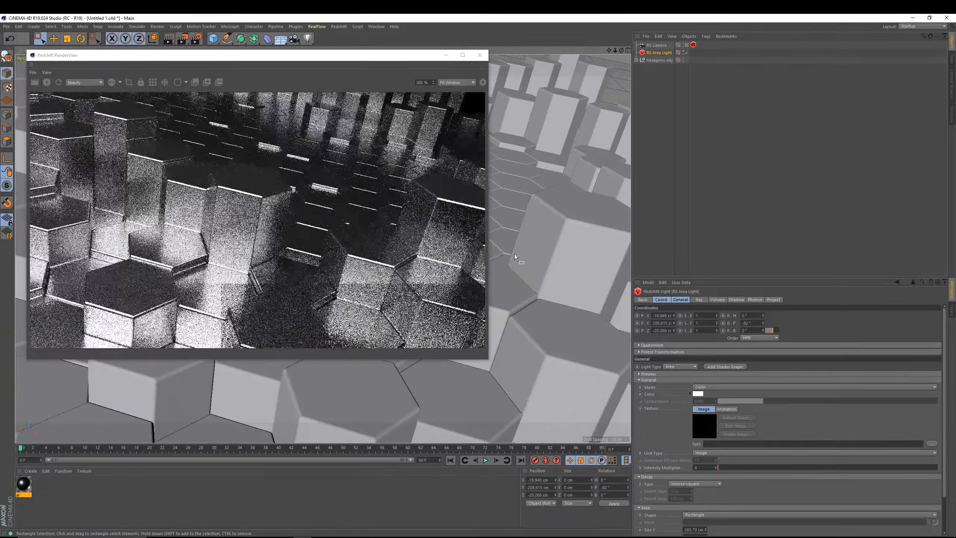
# Select the RS Camera, look through its settings and open the object properties that hold the focal length
pyautogui.click(656, 45)
pyautogui.click(750, 299)
pyautogui.click(789, 301)
pyautogui.click(856, 300)
pyautogui.click(879, 300)
pyautogui.click(912, 301)
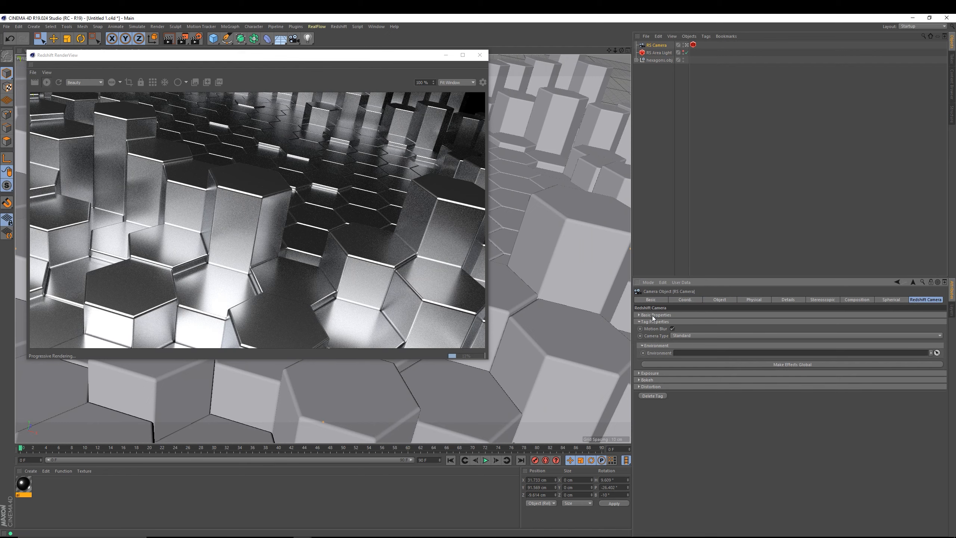
pyautogui.click(680, 299)
pyautogui.click(726, 298)
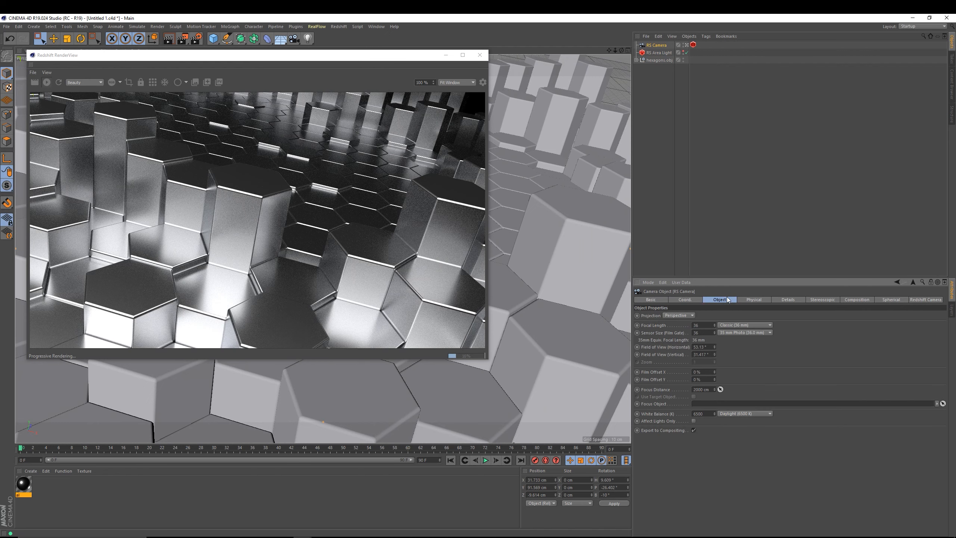
# Try the Wide Angle (25 mm) focal length on the RS Camera and shift the framing to suit
pyautogui.click(731, 324)
pyautogui.click(732, 346)
pyautogui.keyDown('alt'); pyautogui.moveTo(547, 249); pyautogui.dragTo(516, 279, button='middle'); pyautogui.keyUp('alt')
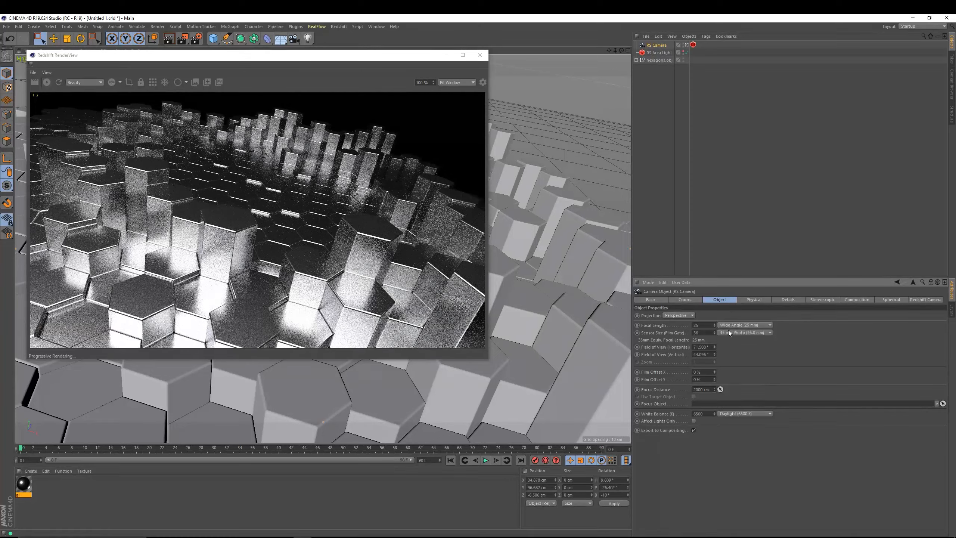
# Set the RS Camera's focal length to Normal Lens (50 mm) and pull the camera back to about -22° pitch
pyautogui.click(726, 325)
pyautogui.click(734, 363)
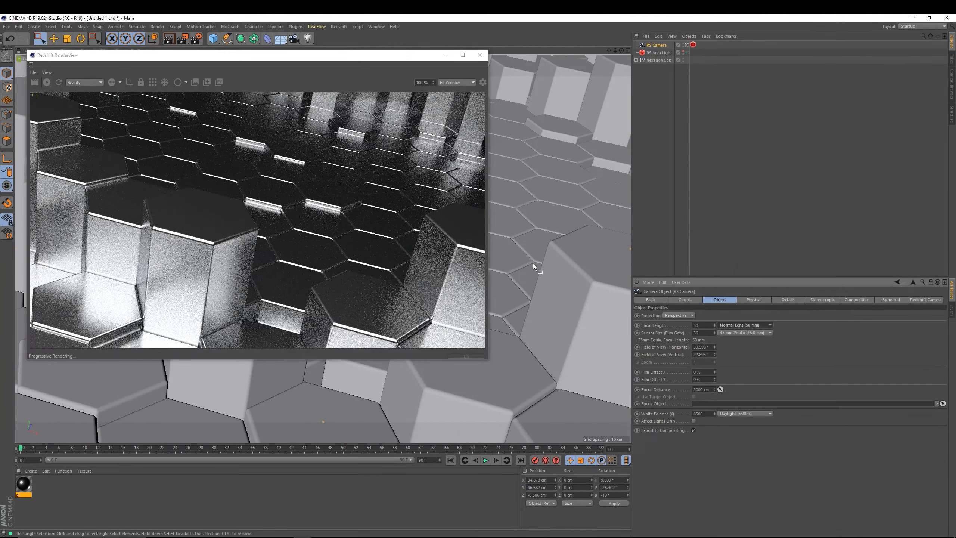
pyautogui.moveTo(587, 319)
pyautogui.keyDown('alt'); pyautogui.mouseDown()
pyautogui.moveTo(578, 300)
pyautogui.moveTo(593, 299)
pyautogui.moveTo(583, 303)
pyautogui.mouseUp(); pyautogui.keyUp('alt')
pyautogui.moveTo(955, 223); pyautogui.dragTo(955, 172)
pyautogui.moveTo(615, 21); pyautogui.dragTo(955, 352)
pyautogui.keyDown('alt'); pyautogui.moveTo(548, 322); pyautogui.dragTo(512, 282); pyautogui.keyUp('alt')
pyautogui.keyDown('alt'); pyautogui.moveTo(512, 282); pyautogui.dragTo(498, 321, button='right'); pyautogui.keyUp('alt')
pyautogui.keyDown('alt'); pyautogui.moveTo(498, 321); pyautogui.dragTo(538, 332, button='middle'); pyautogui.keyUp('alt')
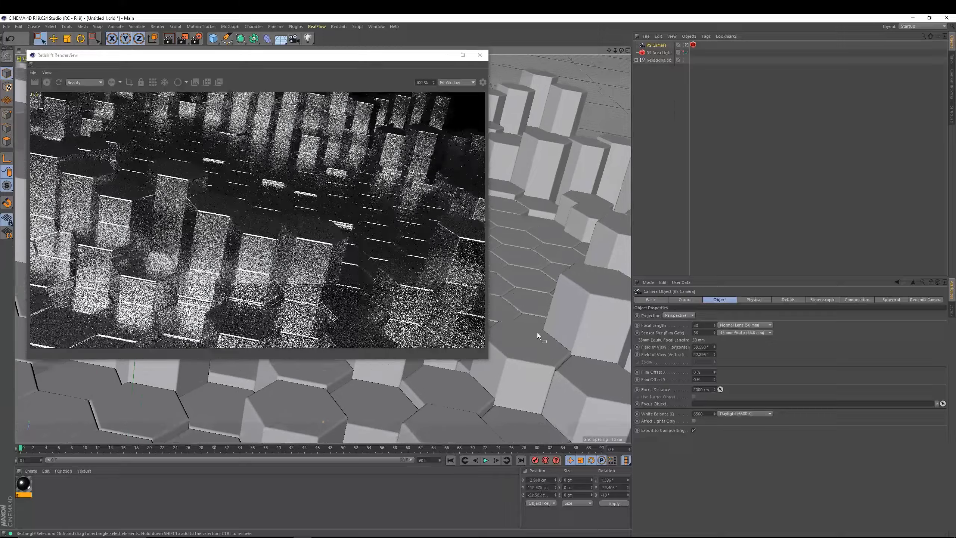
# Flatten the camera angle to about -13° pitch and reframe closer on the tall foreground columns
pyautogui.keyDown('alt'); pyautogui.moveTo(537, 332); pyautogui.dragTo(540, 323); pyautogui.keyUp('alt')
pyautogui.moveTo(527, 308)
pyautogui.keyDown('alt'); pyautogui.mouseDown(button='right')
pyautogui.moveTo(527, 293)
pyautogui.moveTo(531, 323)
pyautogui.mouseUp(button='right'); pyautogui.keyUp('alt')
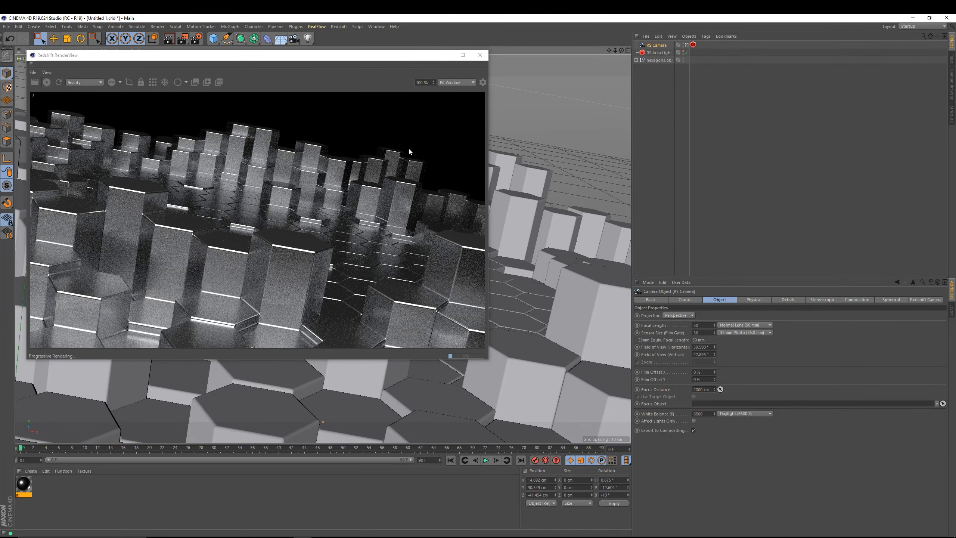
pyautogui.keyDown('alt'); pyautogui.moveTo(571, 348); pyautogui.dragTo(627, 354, button='middle'); pyautogui.keyUp('alt')
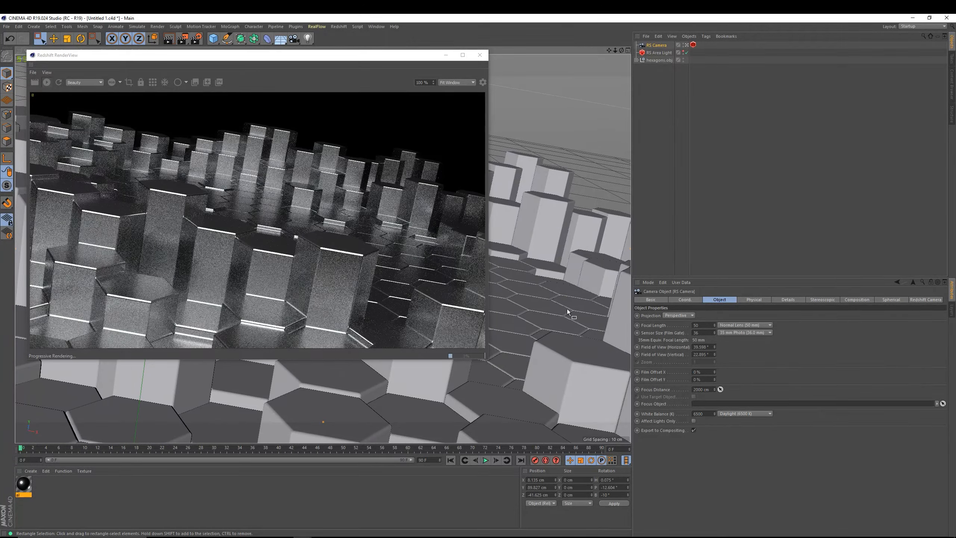
pyautogui.scroll(1, 566, 310)
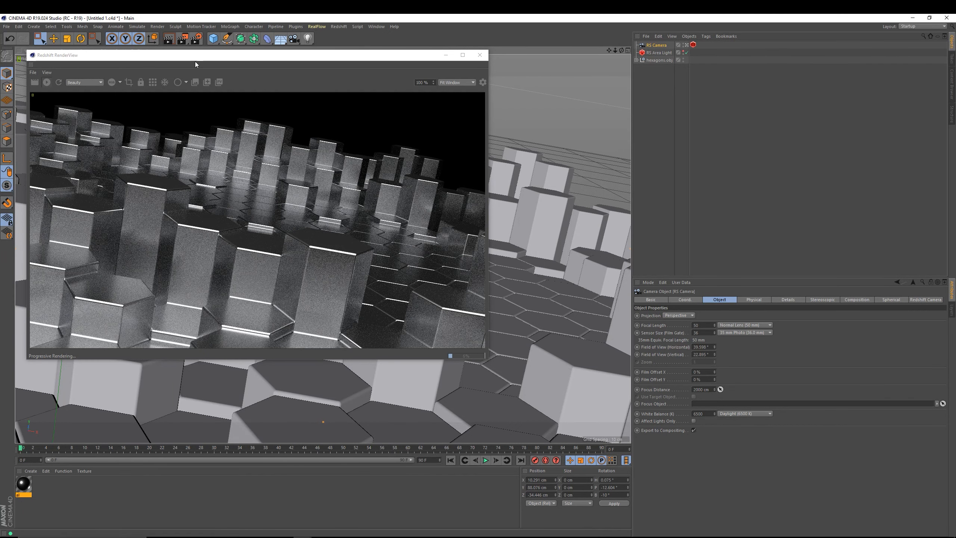
# Stop the live render, close the RenderView and open it again
pyautogui.moveTo(196, 55); pyautogui.dragTo(196, 77)
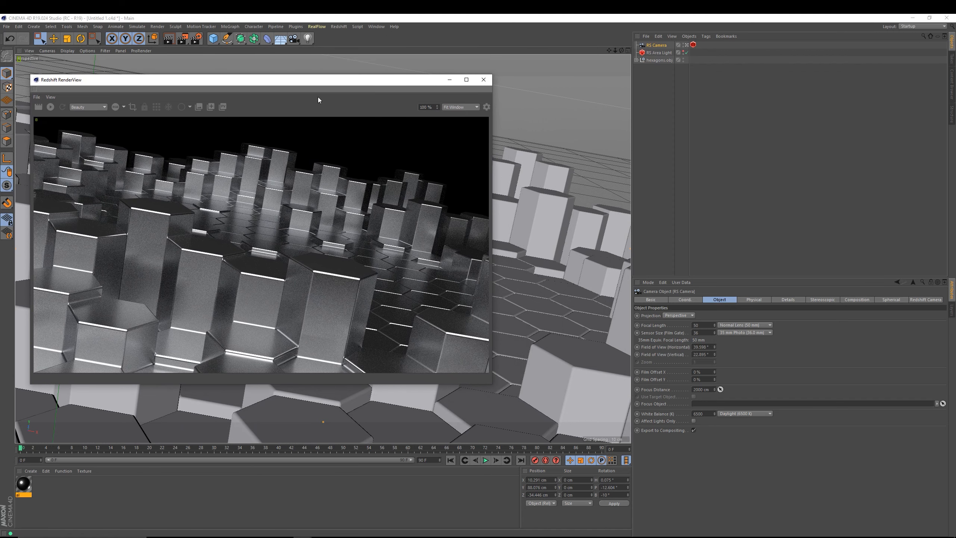
pyautogui.click(483, 80)
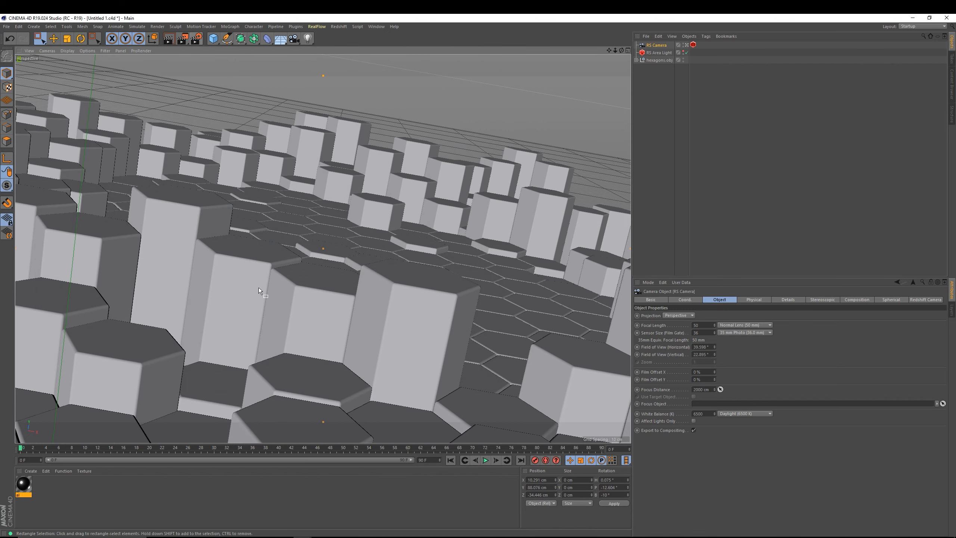
pyautogui.click(337, 29)
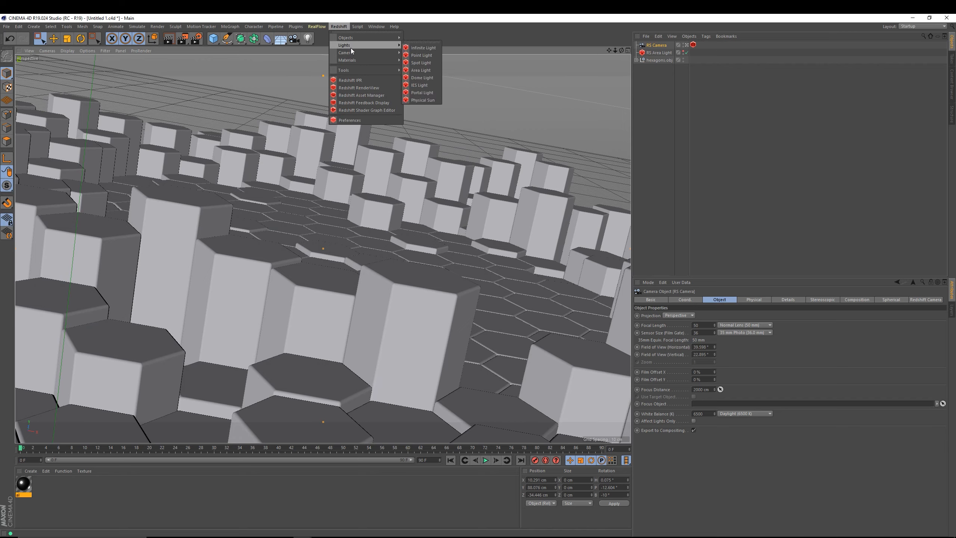
pyautogui.click(358, 95)
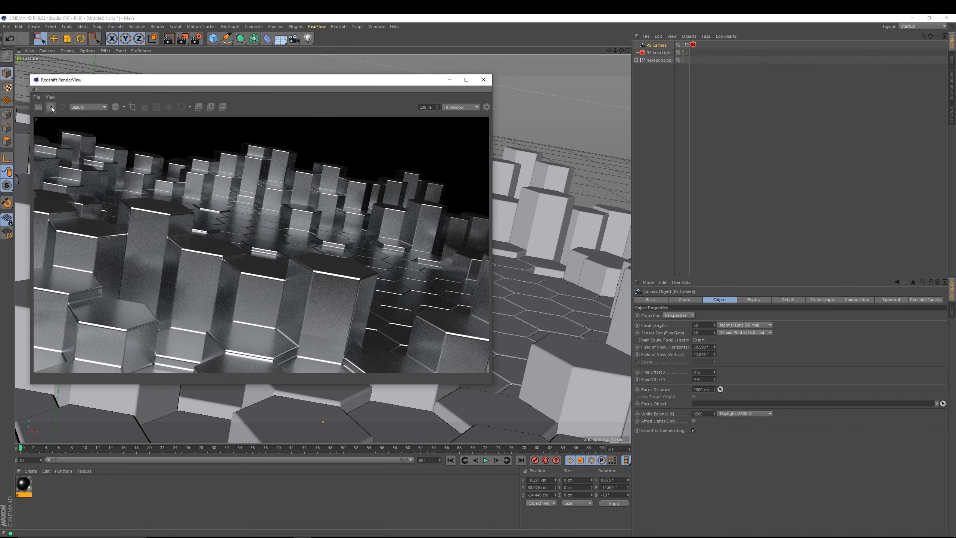
# Enable the Bokeh effect in the RS Camera's Redshift settings
pyautogui.click(266, 537)
pyautogui.moveTo(955, 410); pyautogui.dragTo(432, 15)
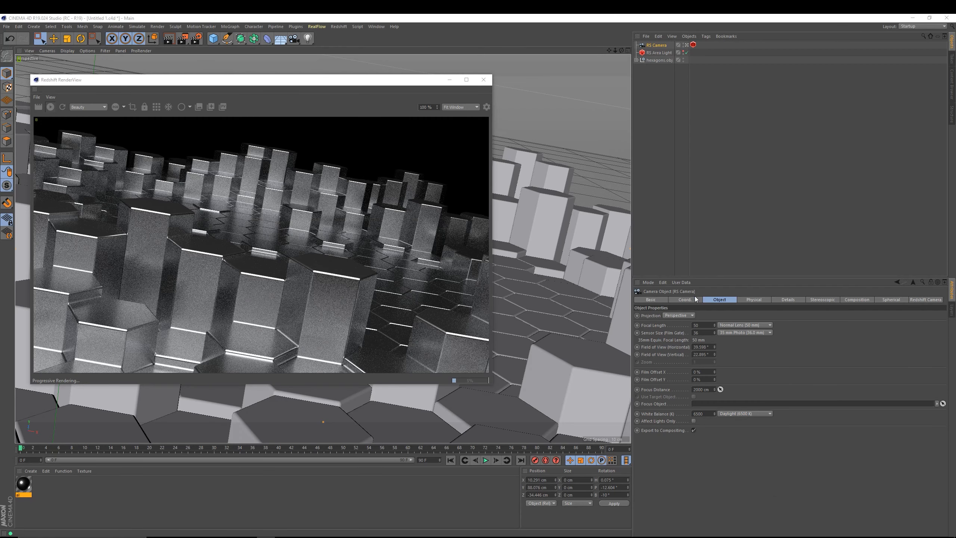
pyautogui.click(643, 53)
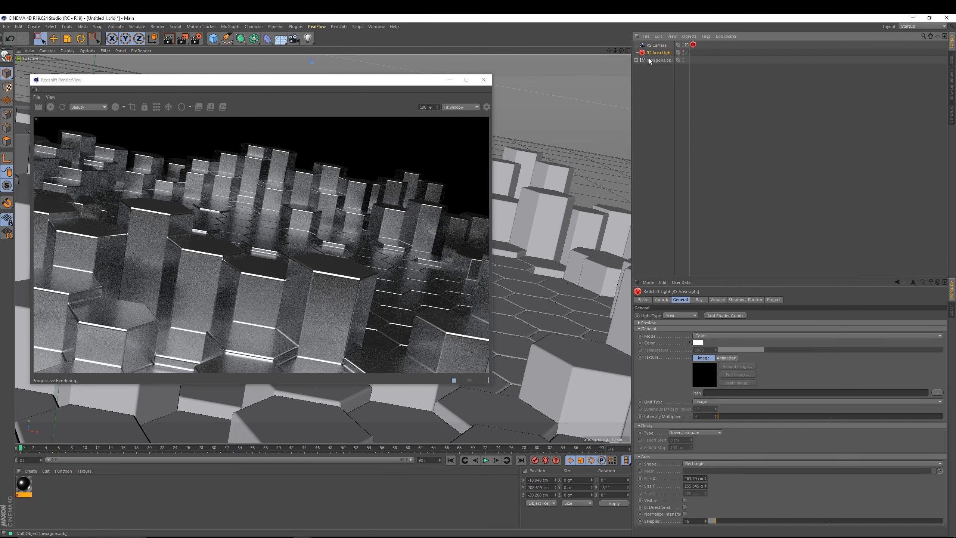
pyautogui.click(656, 45)
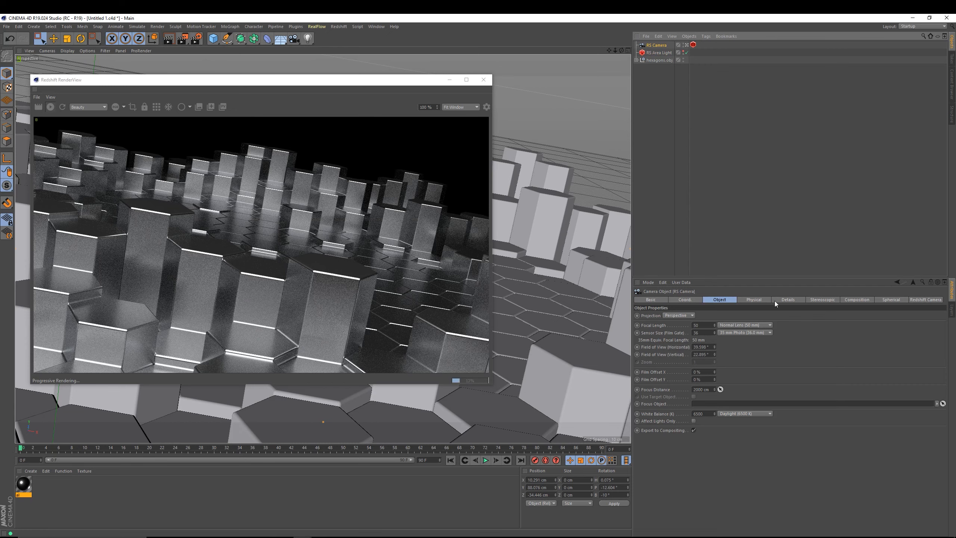
pyautogui.click(832, 299)
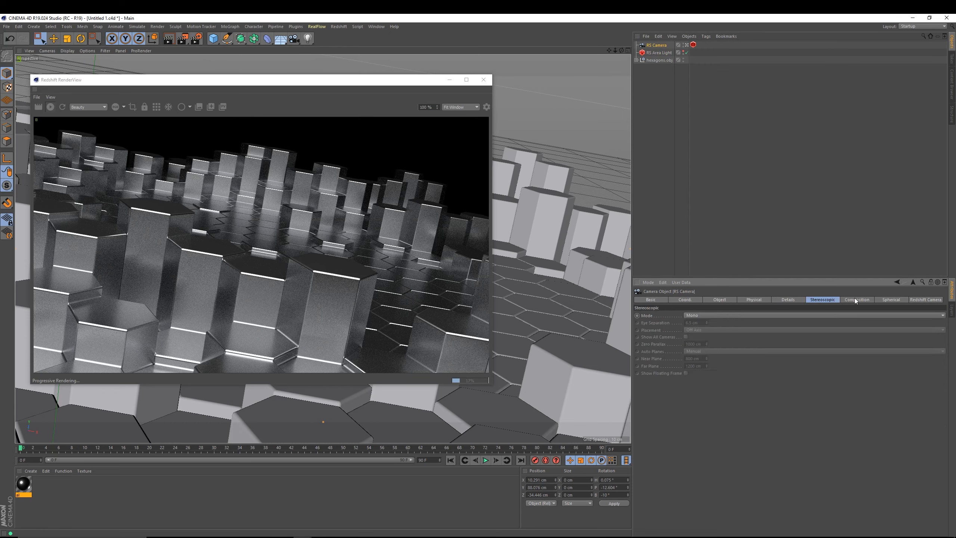
pyautogui.click(914, 299)
pyautogui.click(648, 378)
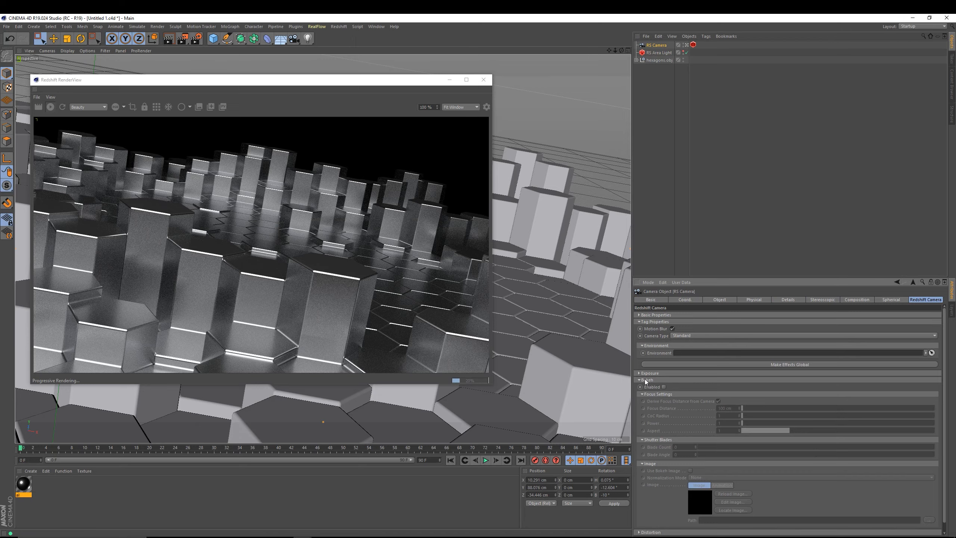
pyautogui.click(663, 387)
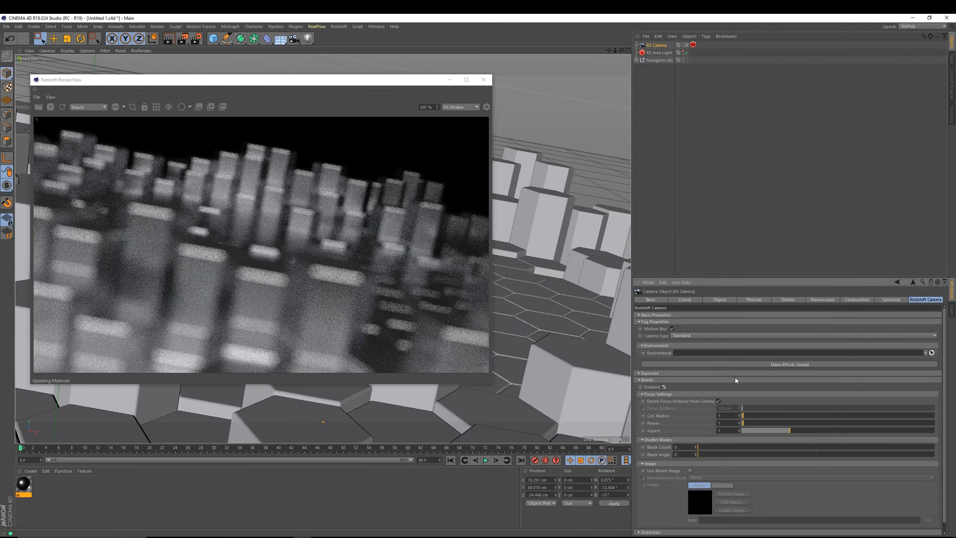
# Turn off deriving the focus distance from the camera and set the Bokeh Focus Distance to 90 cm
pyautogui.click(717, 401)
pyautogui.moveTo(746, 407)
pyautogui.mouseDown()
pyautogui.moveTo(759, 408)
pyautogui.moveTo(745, 407)
pyautogui.mouseUp()
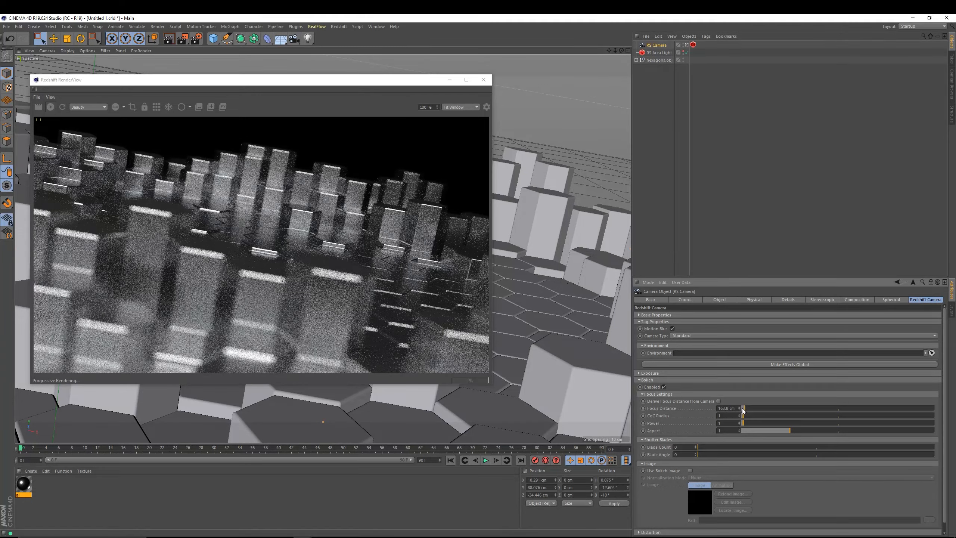
pyautogui.moveTo(742, 409); pyautogui.dragTo(657, 410)
pyautogui.write('90')
pyautogui.press('Return')
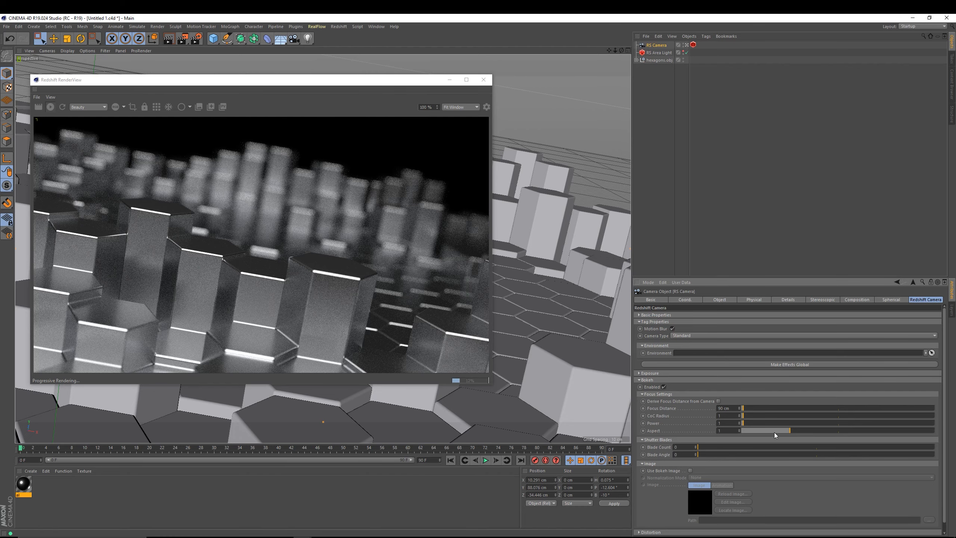
# Try much larger Bokeh CoC Radius values, up to about 97, and return the radius to 1
pyautogui.moveTo(747, 415); pyautogui.dragTo(797, 417)
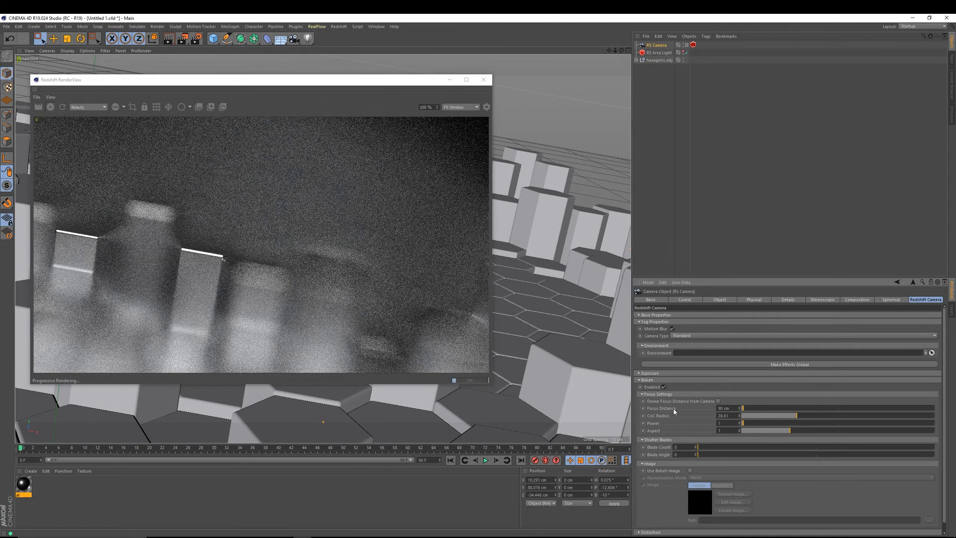
pyautogui.moveTo(824, 415); pyautogui.dragTo(902, 417)
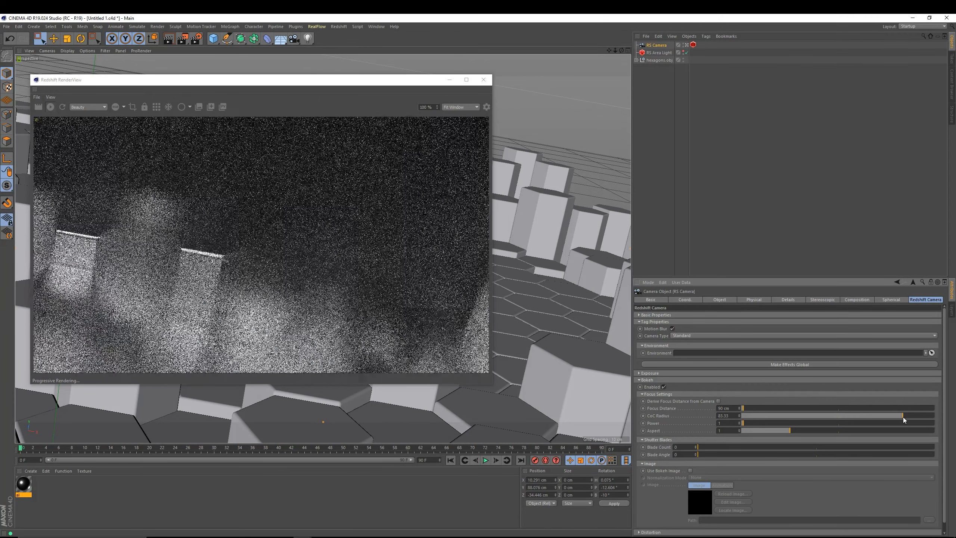
pyautogui.click(929, 415)
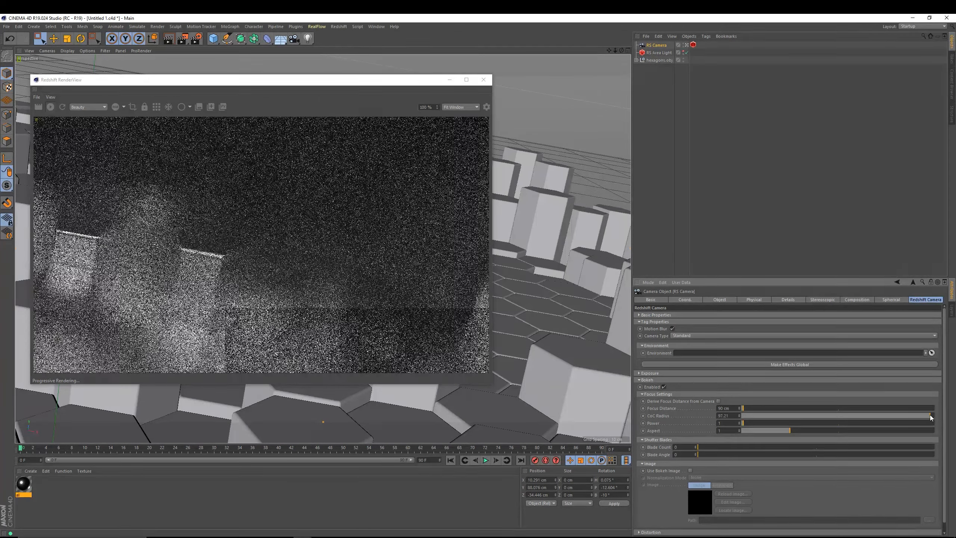
pyautogui.moveTo(731, 416); pyautogui.dragTo(663, 413)
pyautogui.write('1')
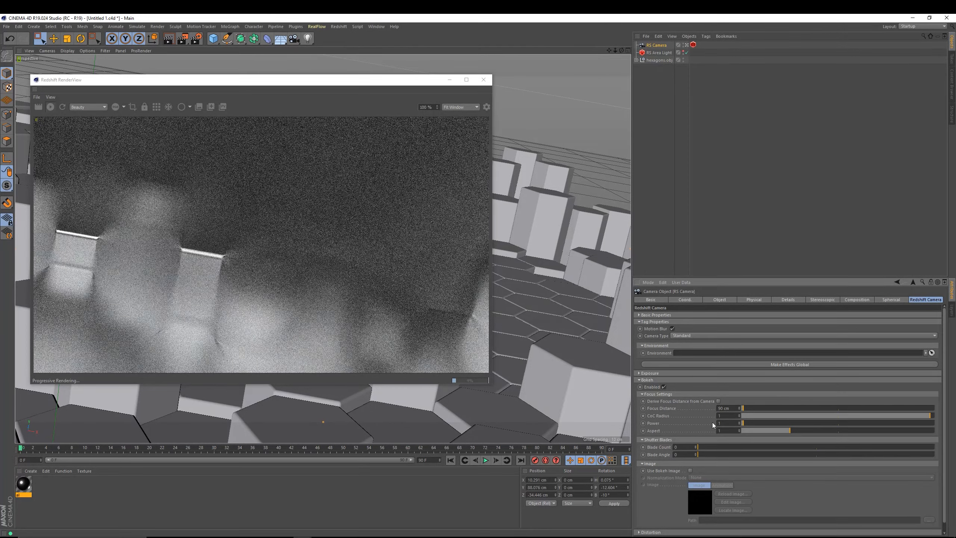
pyautogui.press('Return')
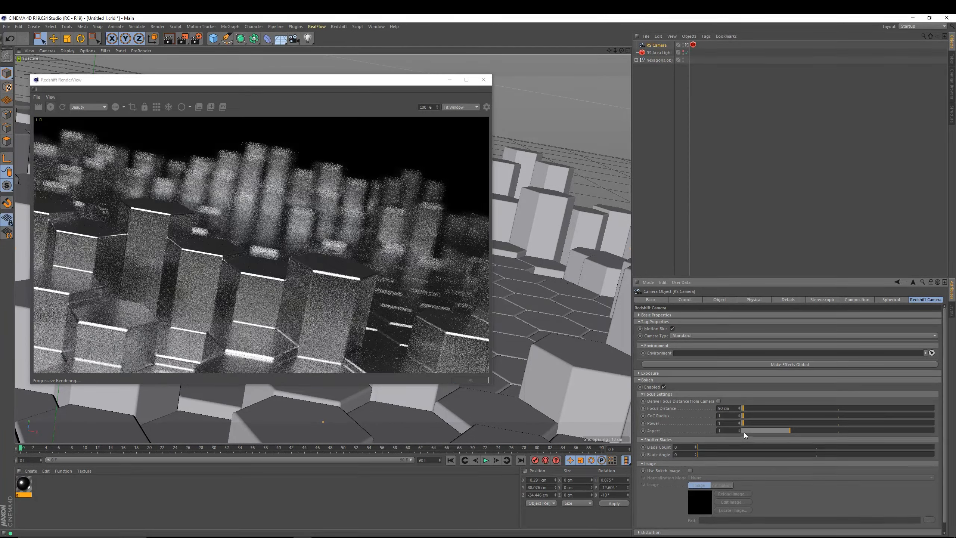
# Try a Bokeh Power of about 97 combined with an Aspect of about 3.7
pyautogui.click(850, 421)
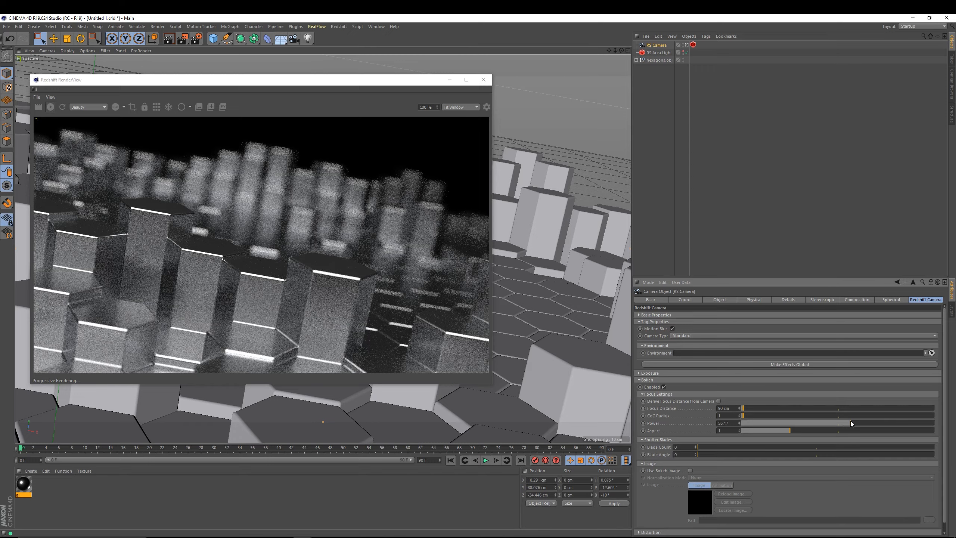
pyautogui.click(929, 421)
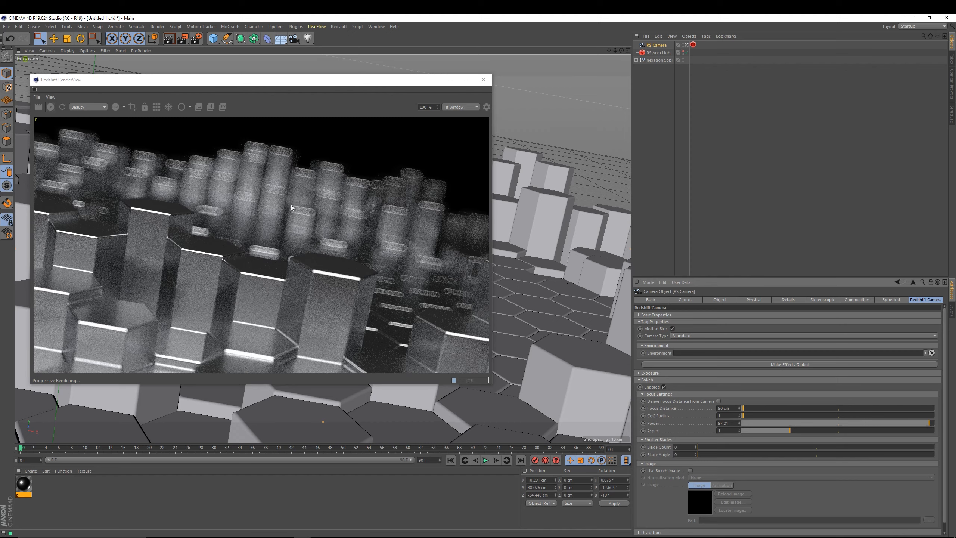
pyautogui.click(916, 431)
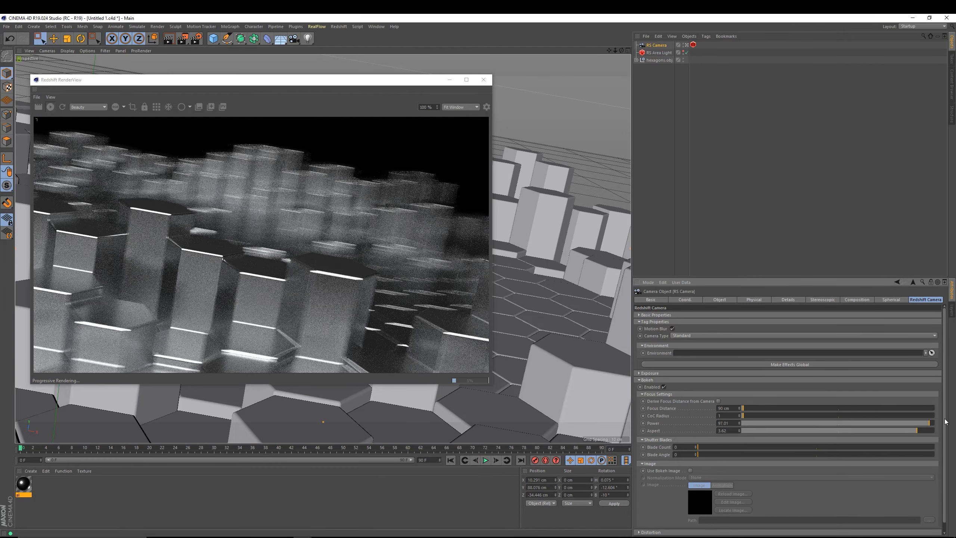
pyautogui.click(922, 431)
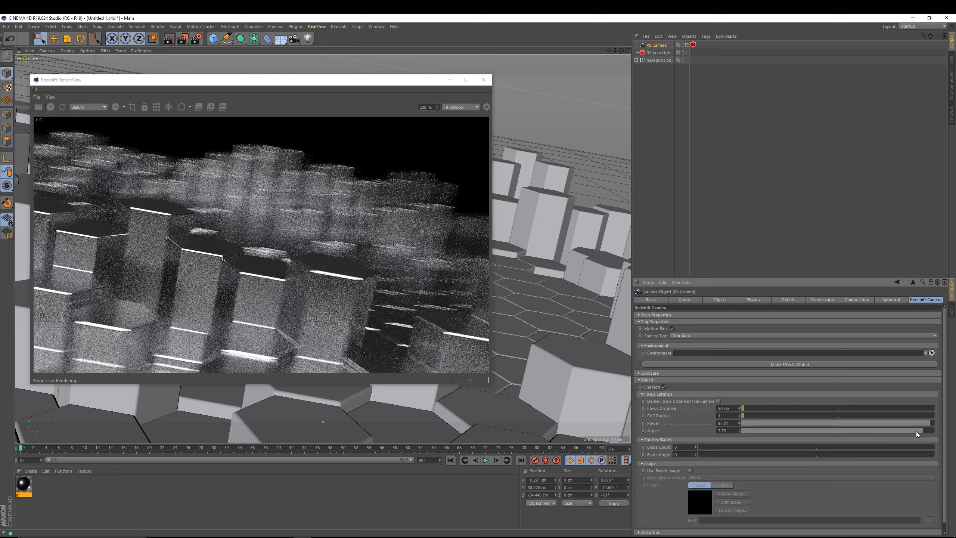
# Try a Bokeh Aspect of about 0.56 with lower Power values, including 0 and 1
pyautogui.moveTo(831, 429); pyautogui.dragTo(770, 421)
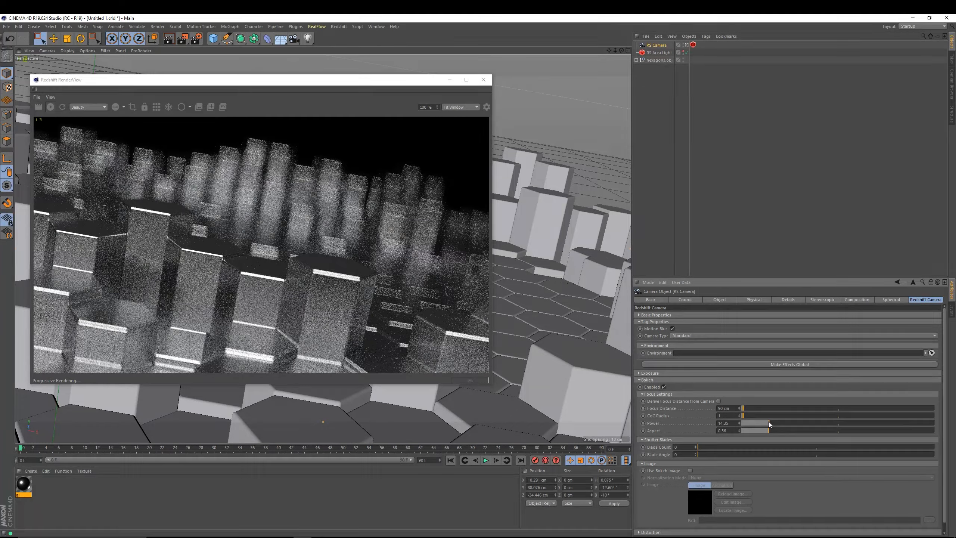
pyautogui.moveTo(758, 421); pyautogui.dragTo(747, 422)
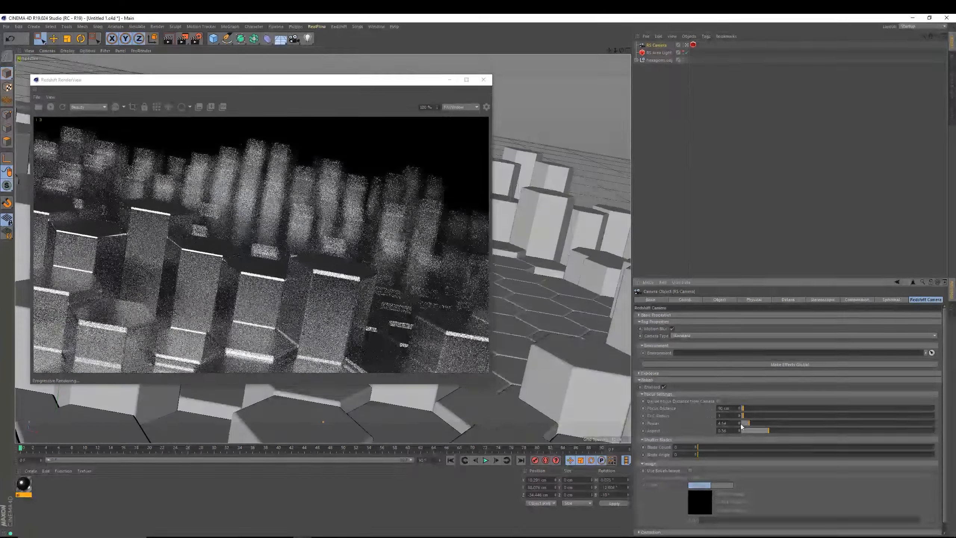
pyautogui.write('0')
pyautogui.press('Tab')
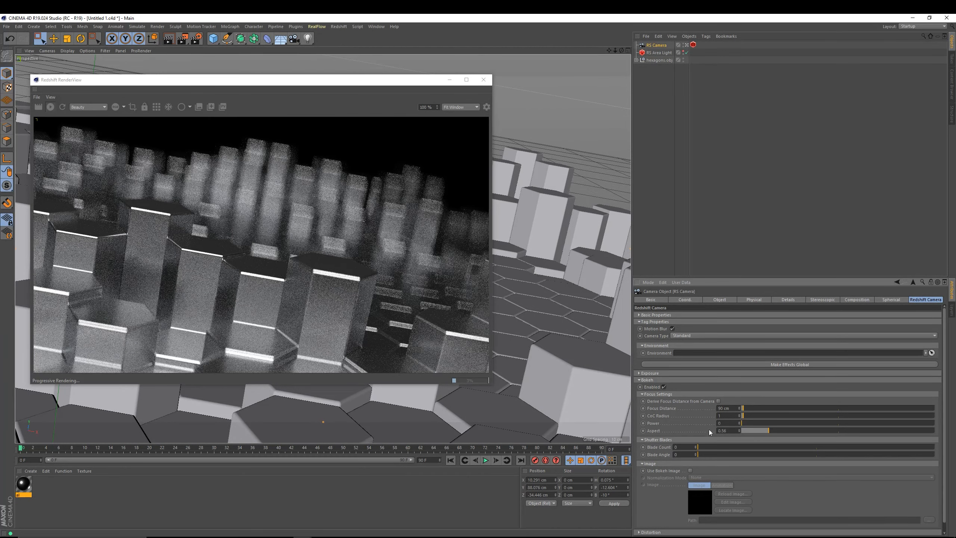
pyautogui.write('1')
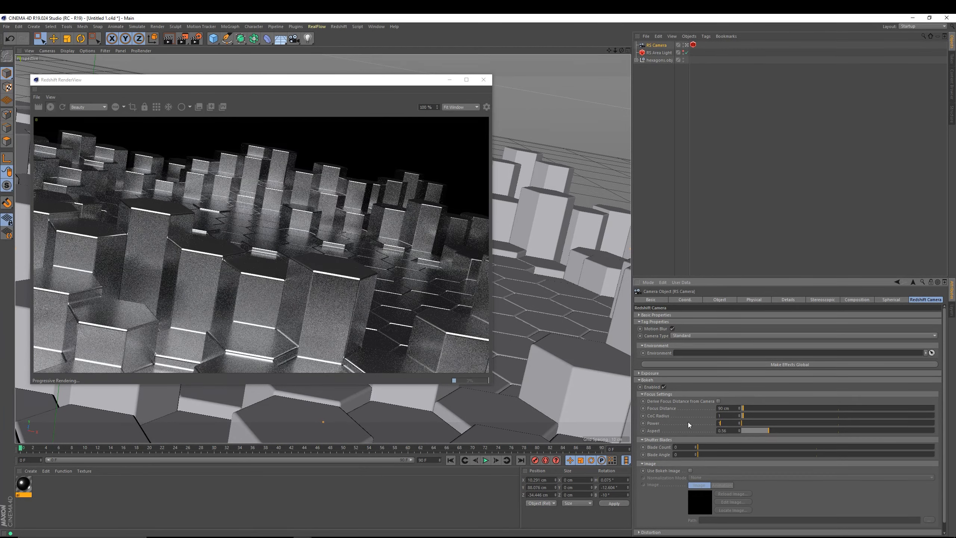
pyautogui.press('Return')
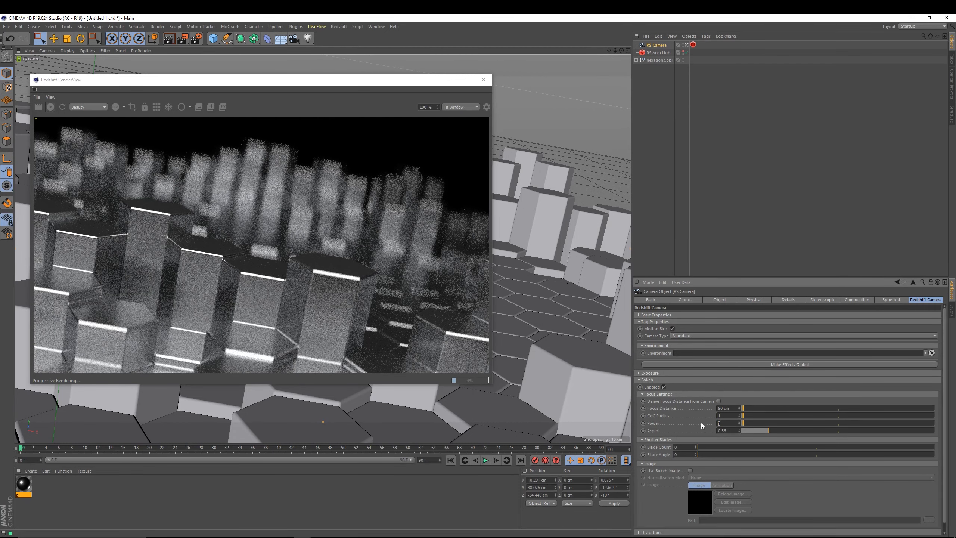
# Set the Bokeh Power to 0.5 and return the Aspect to 1
pyautogui.write('.5')
pyautogui.press('Return')
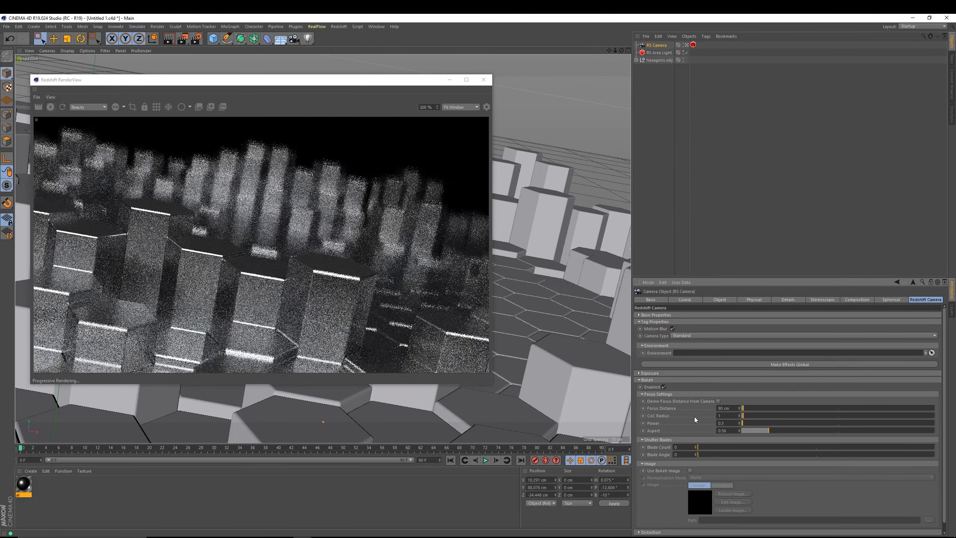
pyautogui.doubleClick(725, 430)
pyautogui.press('Return')
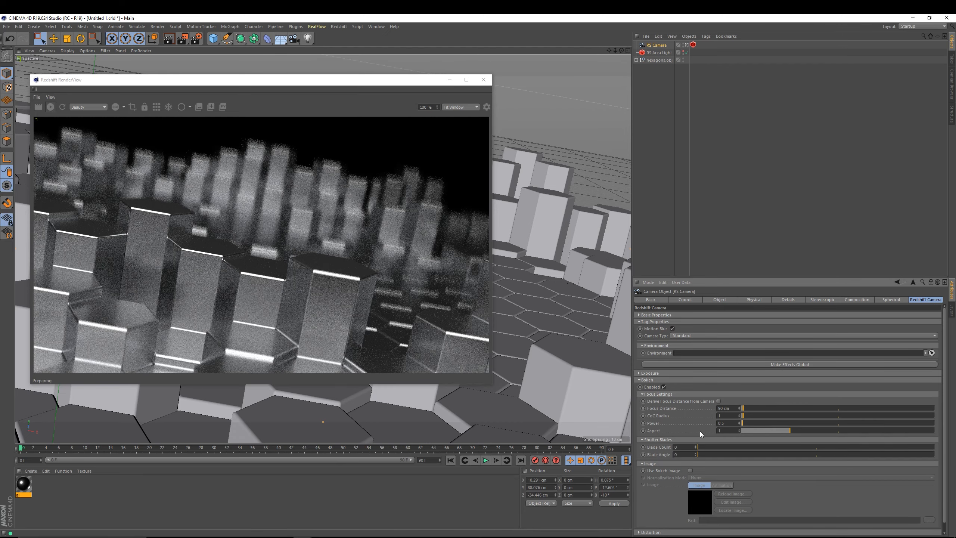
# Soften the depth of field by setting the Bokeh CoC Radius to 0.5 and the Power to 0.3
pyautogui.click(720, 415)
pyautogui.write('.5')
pyautogui.press('Return')
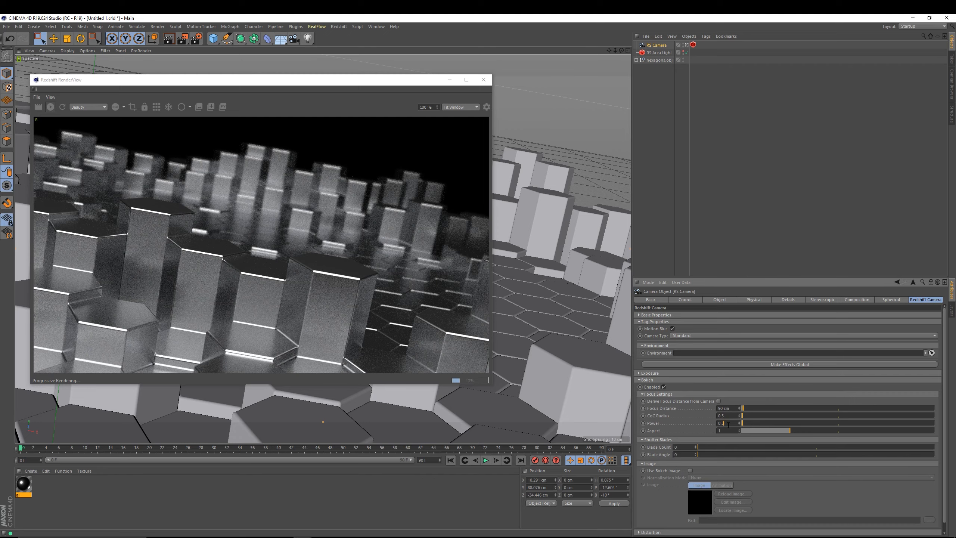
pyautogui.press('Return')
# Move the Redshift RenderView aside and close it
pyautogui.moveTo(351, 81); pyautogui.dragTo(675, 153)
pyautogui.click(375, 179)
pyautogui.click(805, 150)
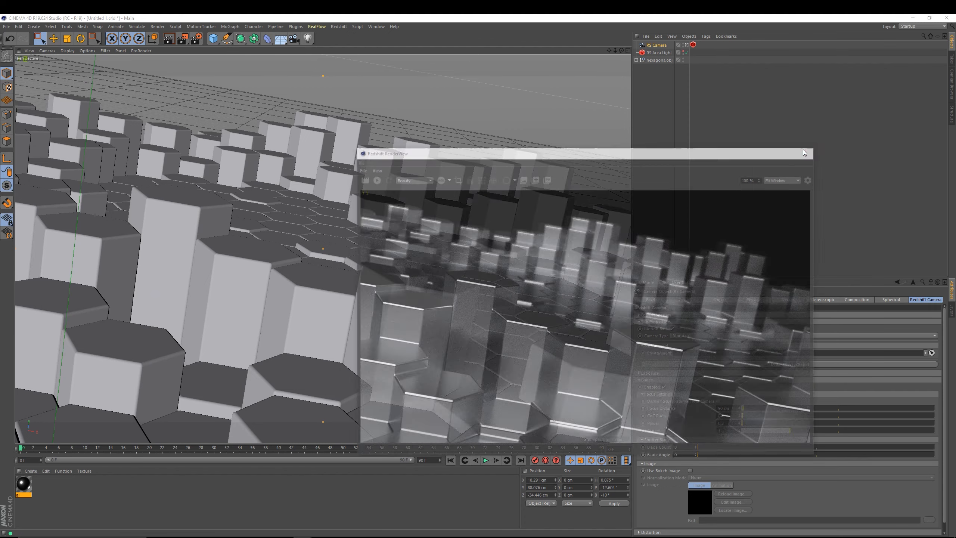
# Check the camera and hexagon model in the four-view and Top layouts, and return to the full Perspective view
pyautogui.middleClick(212, 65)
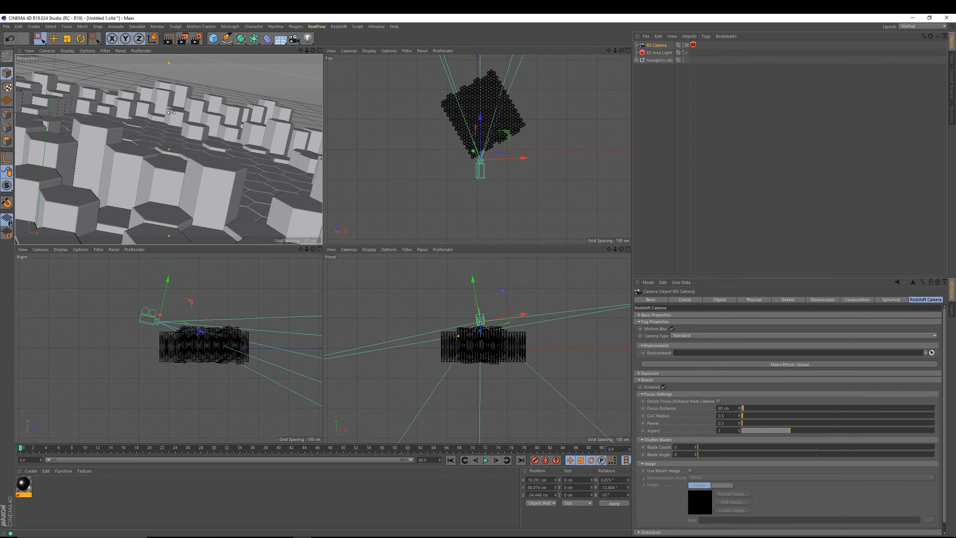
pyautogui.middleClick(227, 148)
pyautogui.press('F2')
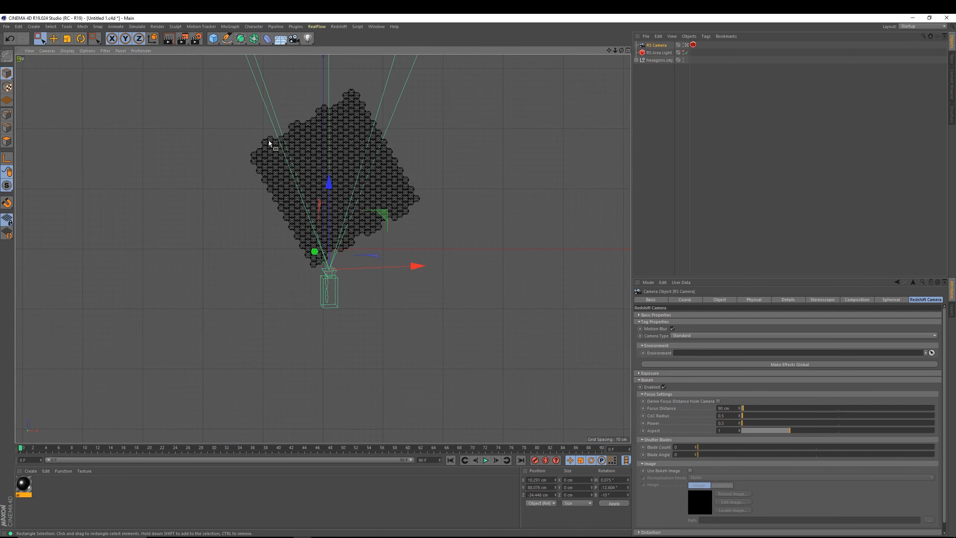
pyautogui.press('F3')
pyautogui.press('F5')
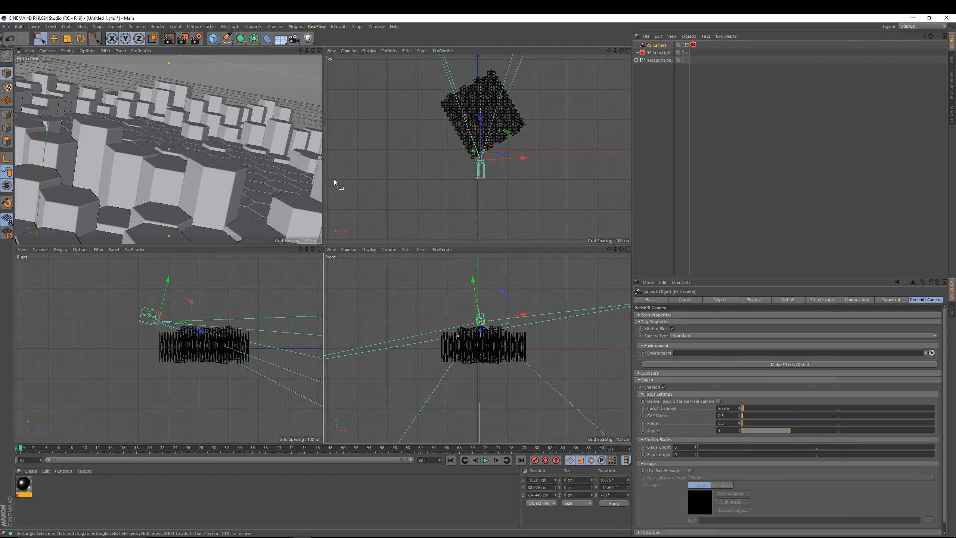
pyautogui.press('F4')
pyautogui.press('F2')
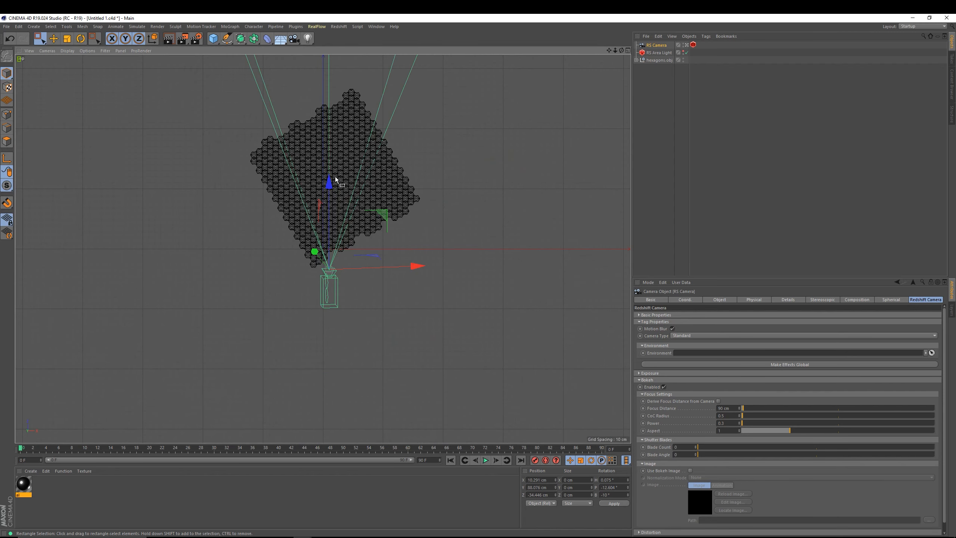
pyautogui.press('F1')
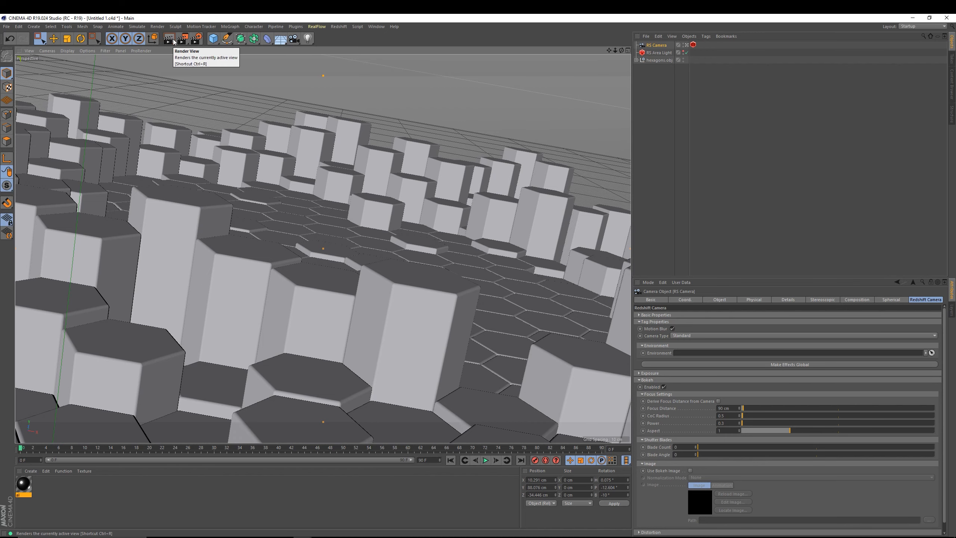
# Open the Output section of the Render Settings and open the Width value for editing
pyautogui.click(195, 42)
pyautogui.moveTo(169, 36); pyautogui.dragTo(361, 108)
pyautogui.click(326, 115)
pyautogui.click(304, 151)
pyautogui.moveTo(286, 96); pyautogui.dragTo(465, 140)
pyautogui.doubleClick(565, 173)
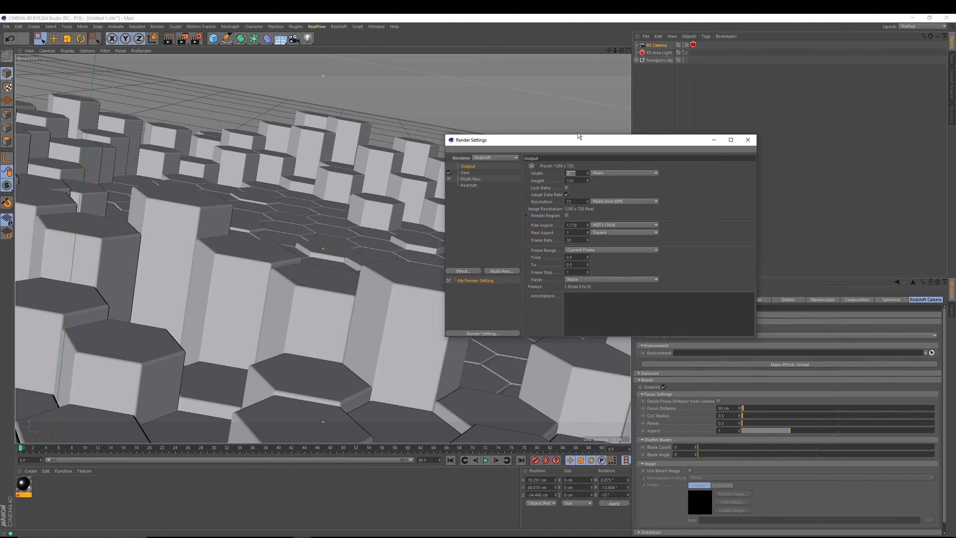